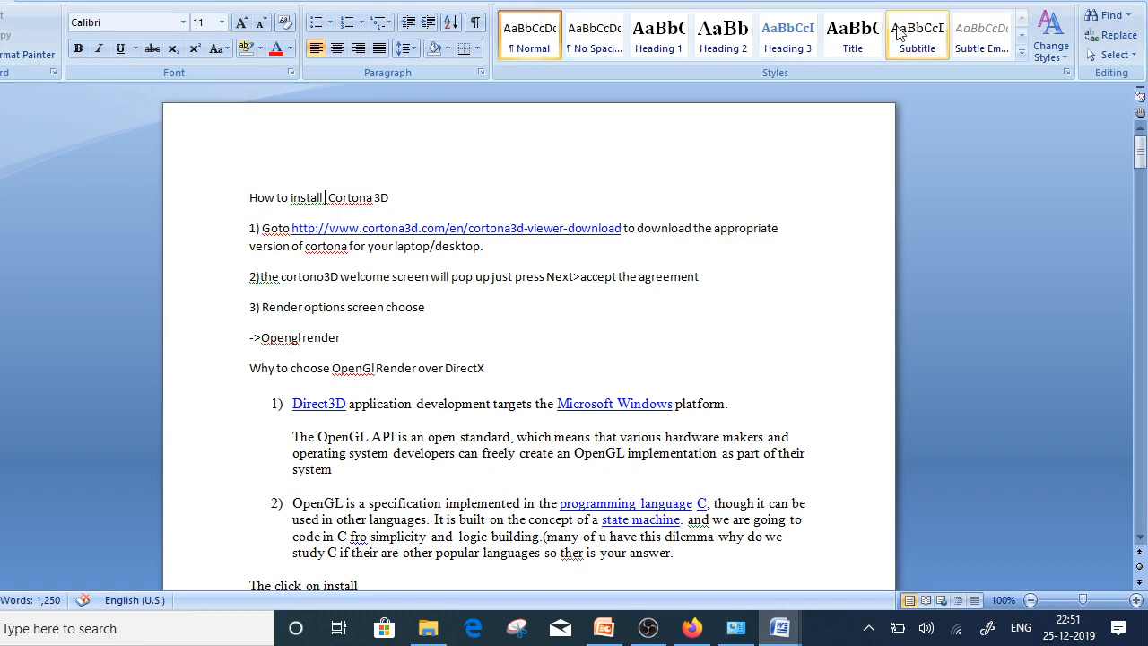
Step: Switch to Firefox and download the 64-bit Cortona3D Viewer installer, saving the cortona3d-viewer-64bit.msi file
key(alt+Tab)
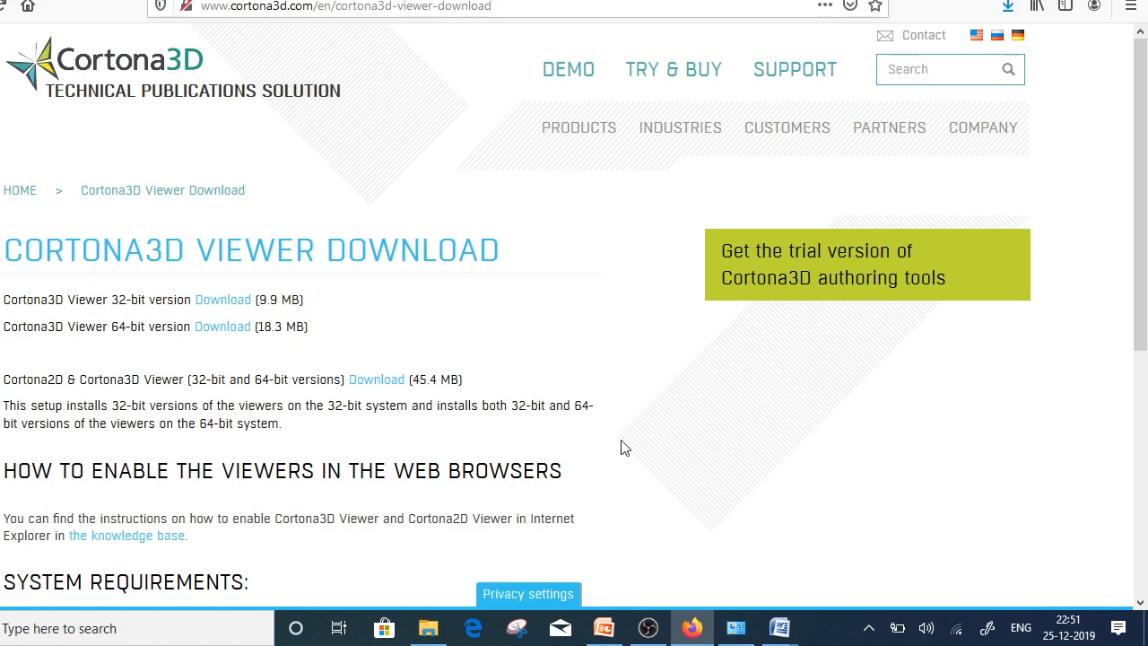
scroll(667, 448, down, 3)
scroll(656, 451, up, 3)
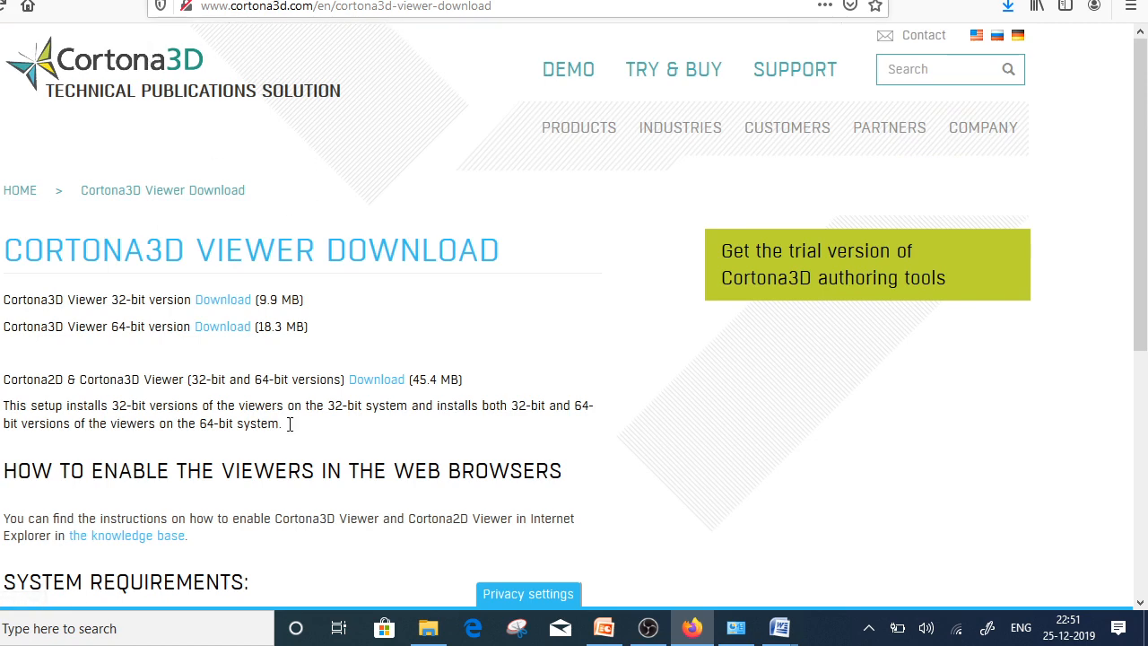
click(223, 334)
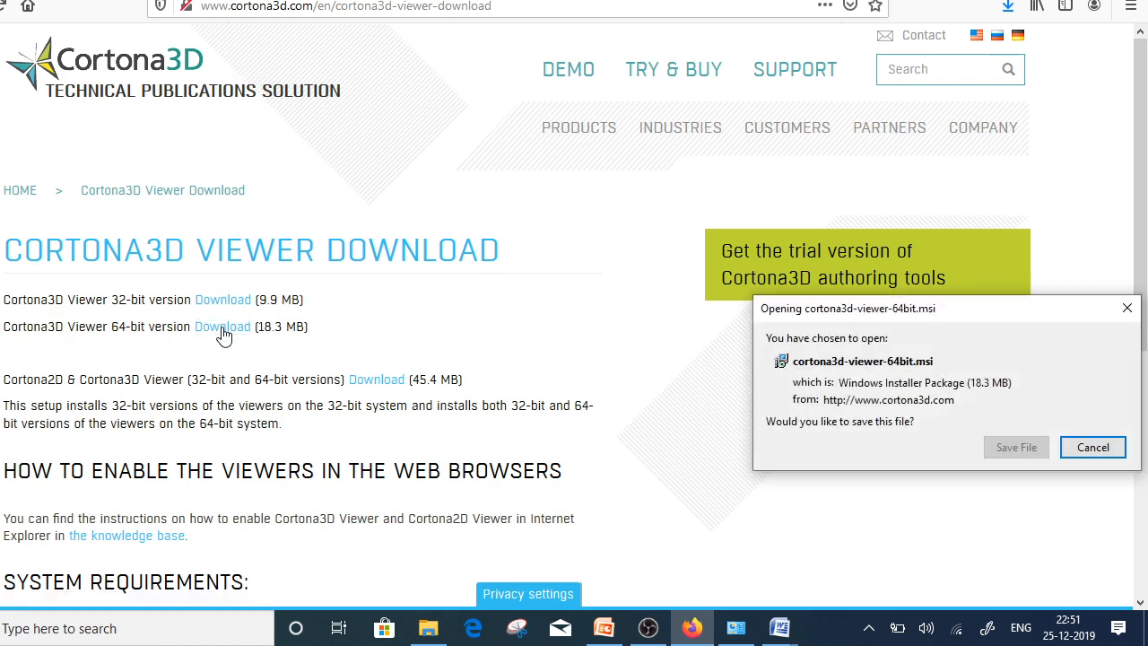
mouse_move(615, 231)
click(1031, 451)
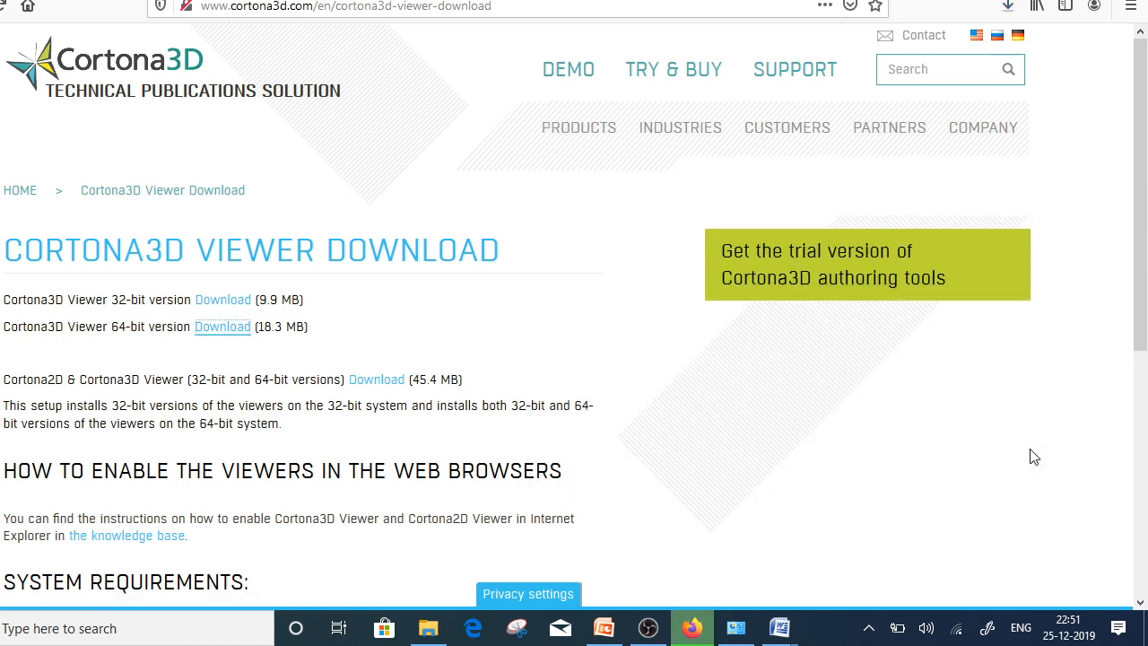
Step: Launch the downloaded cortona3d-viewer-64bit(1).msi and agree to open the executable file
click(1008, 6)
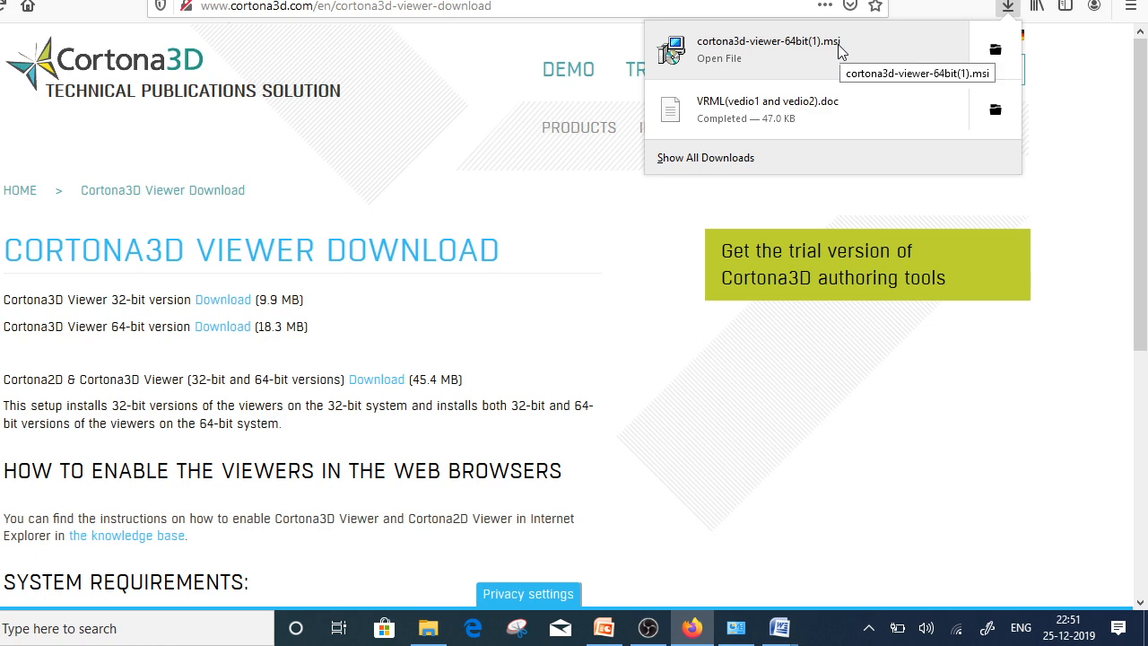
click(866, 71)
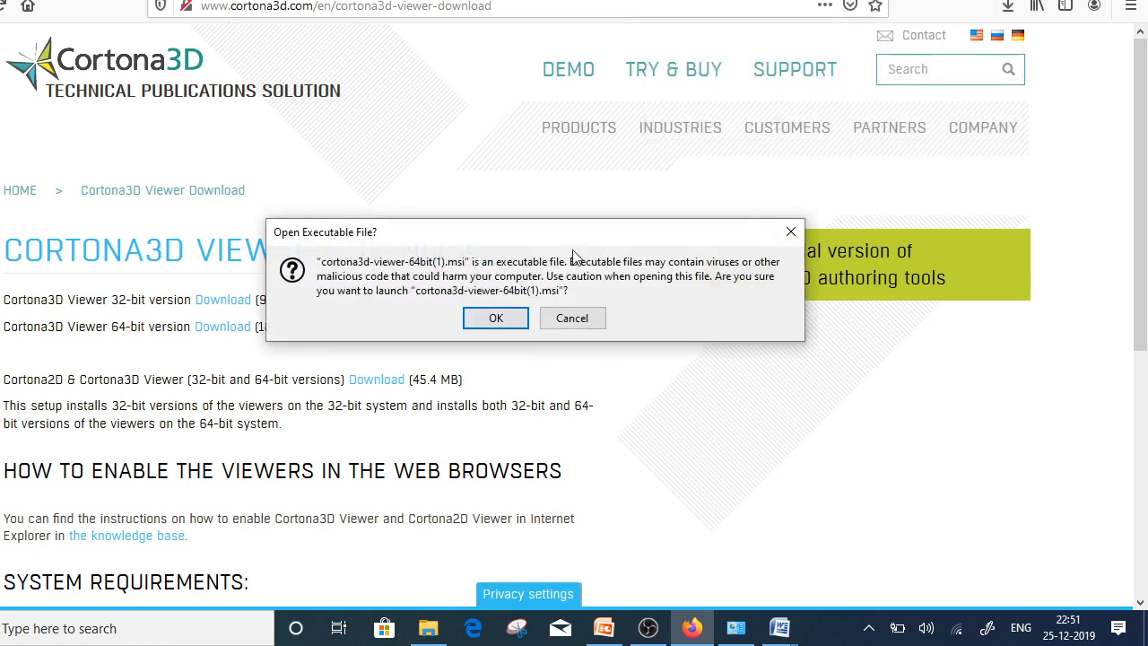
click(509, 321)
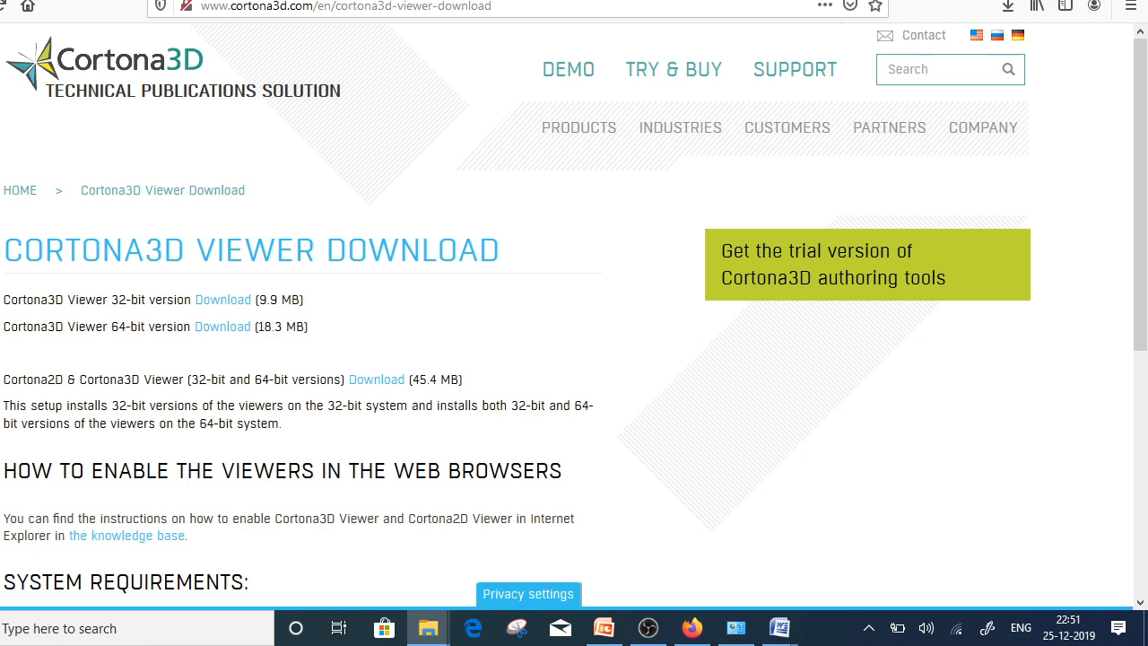
Step: Examine the list of installed programs and the Cortona 3D installation notes in the VRML document
click(733, 628)
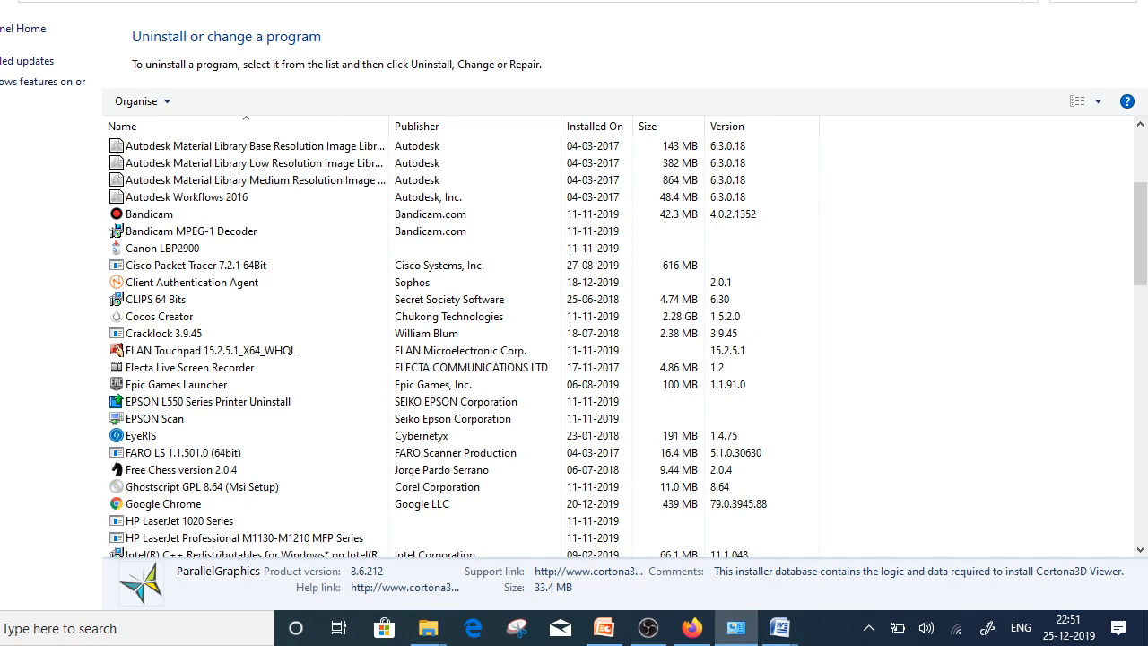
click(736, 628)
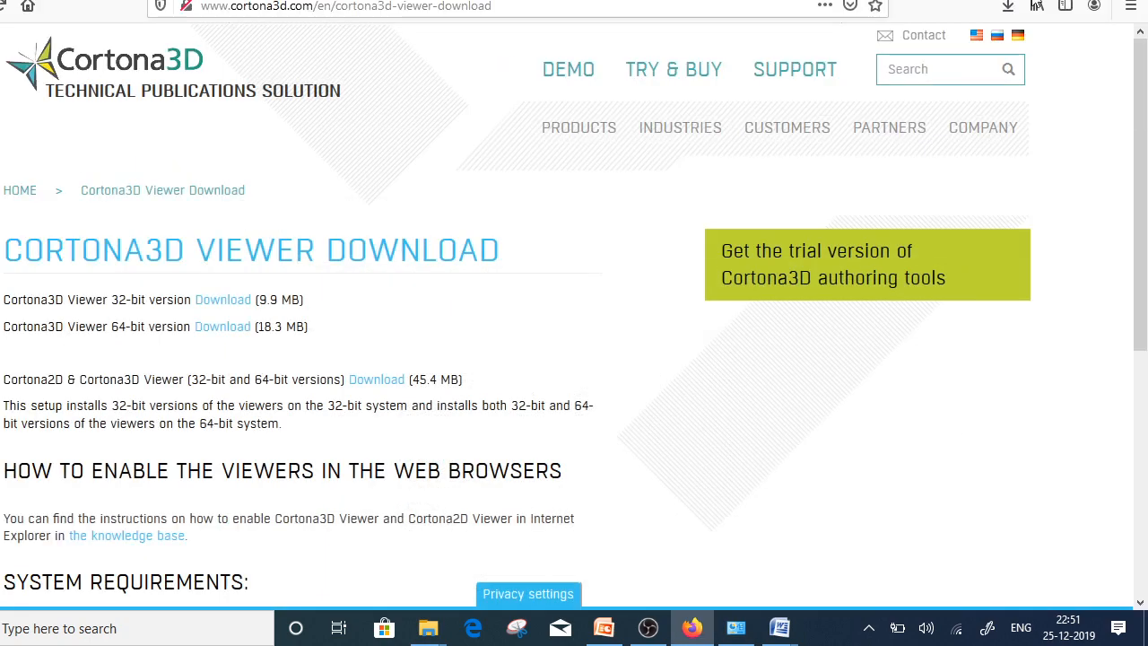
click(750, 633)
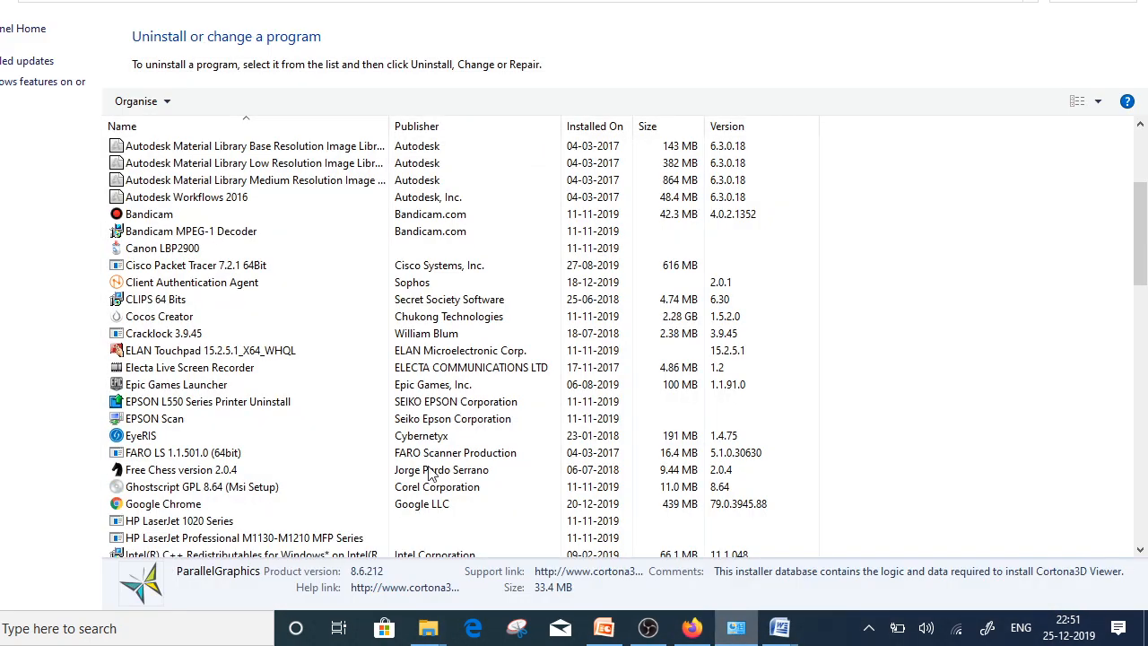
scroll(341, 538, down, 2)
scroll(341, 548, up, 1)
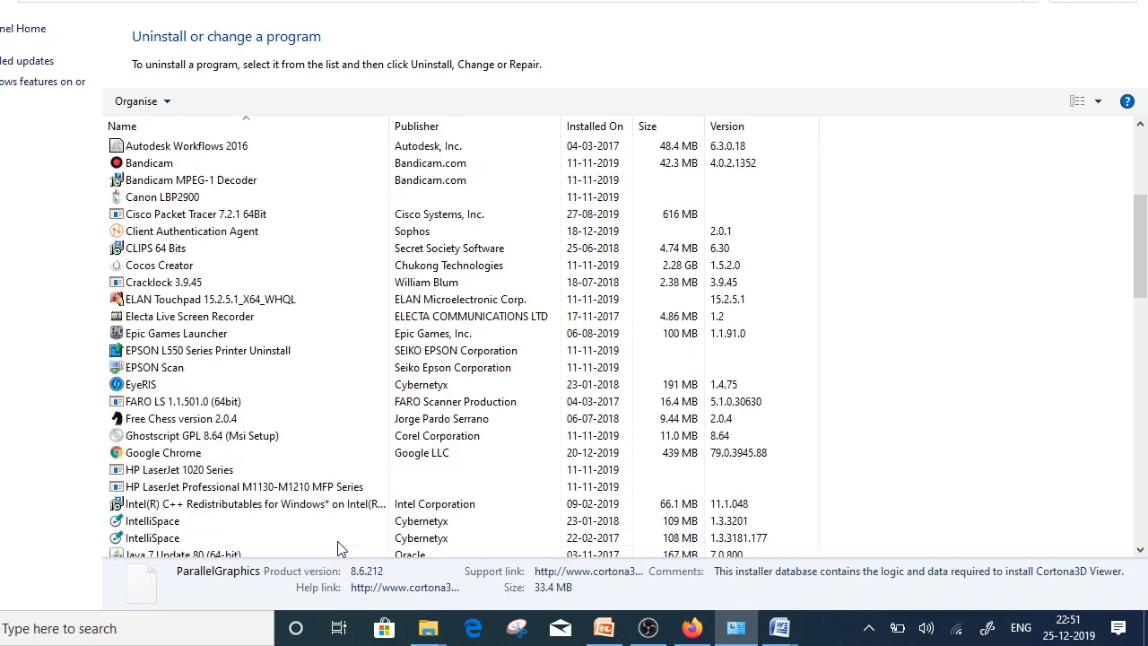
scroll(341, 548, up, 2)
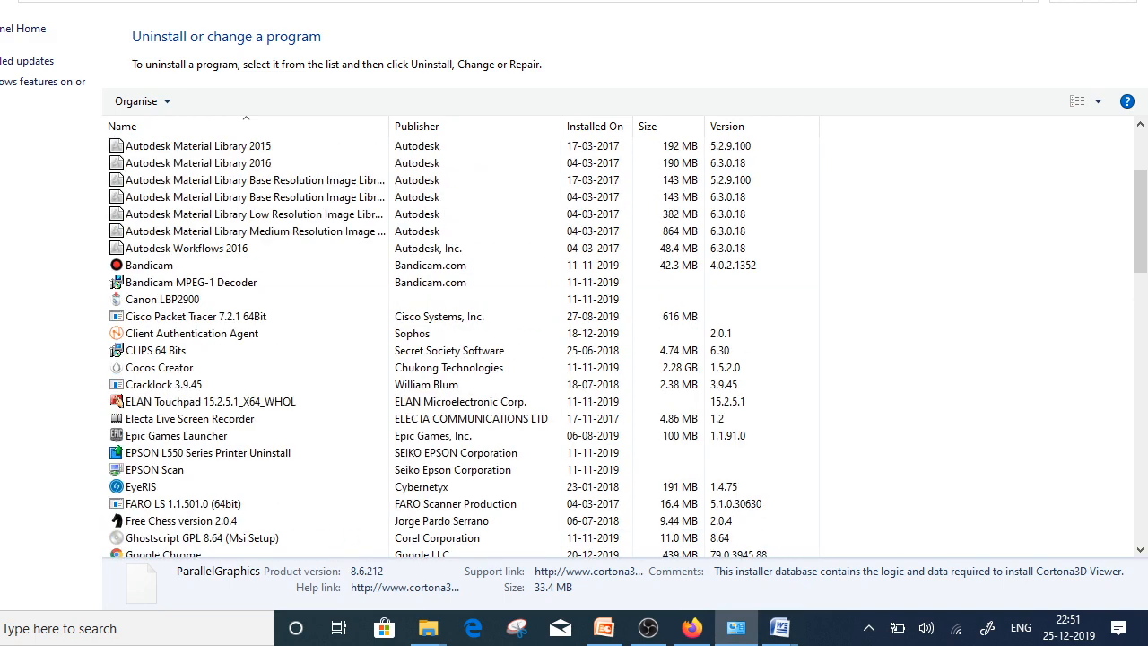
key(alt+Tab)
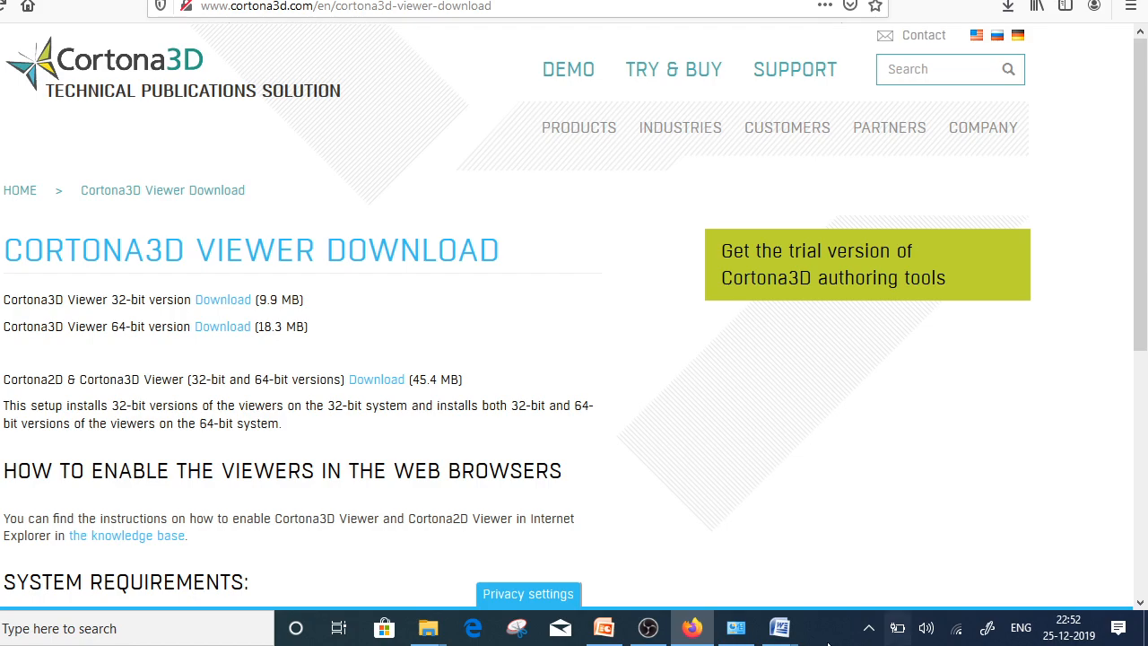
mouse_move(782, 633)
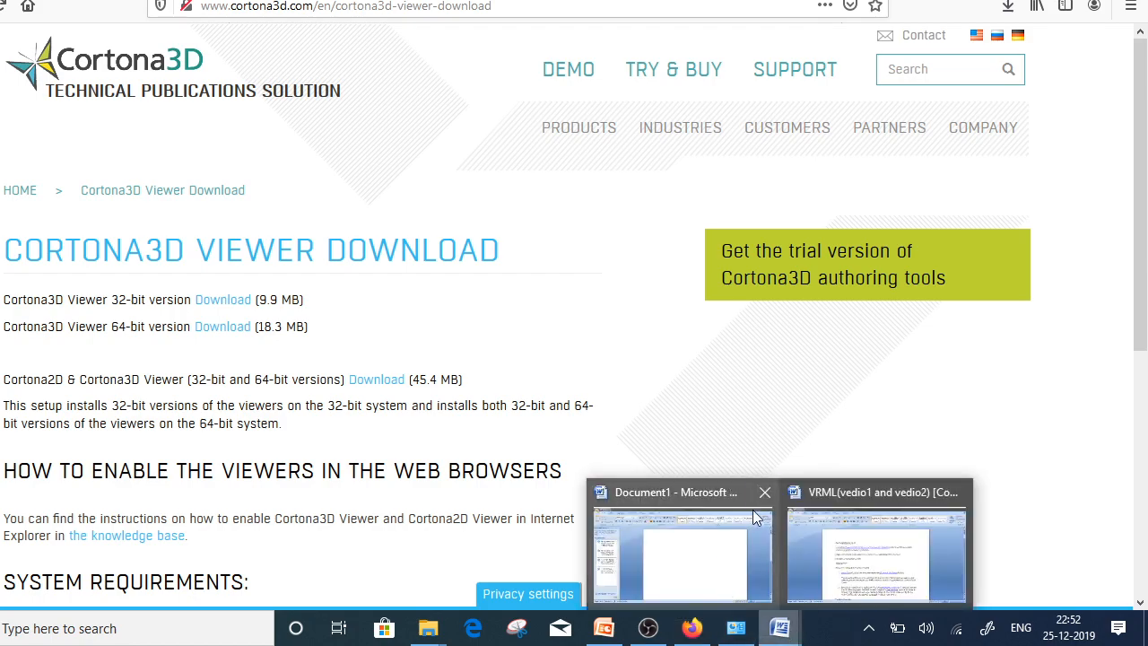
click(825, 496)
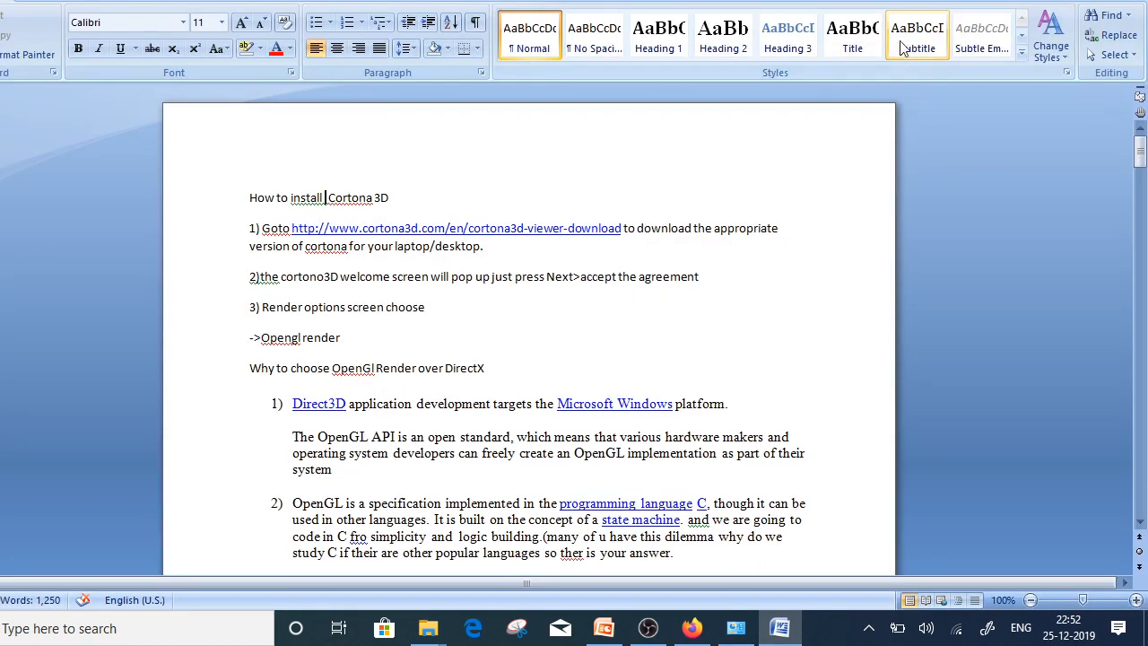
key(alt+Tab)
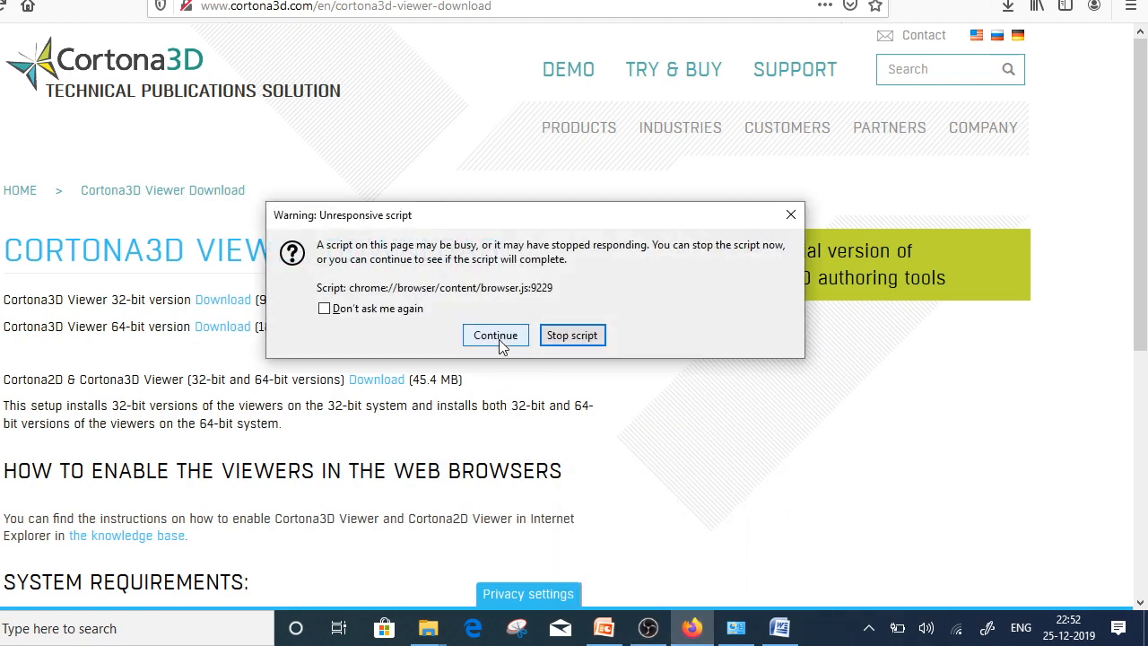
Step: Let the unresponsive browser script continue, allow the installer to run past SmartScreen, and bring the Windows Installer window forward
click(496, 335)
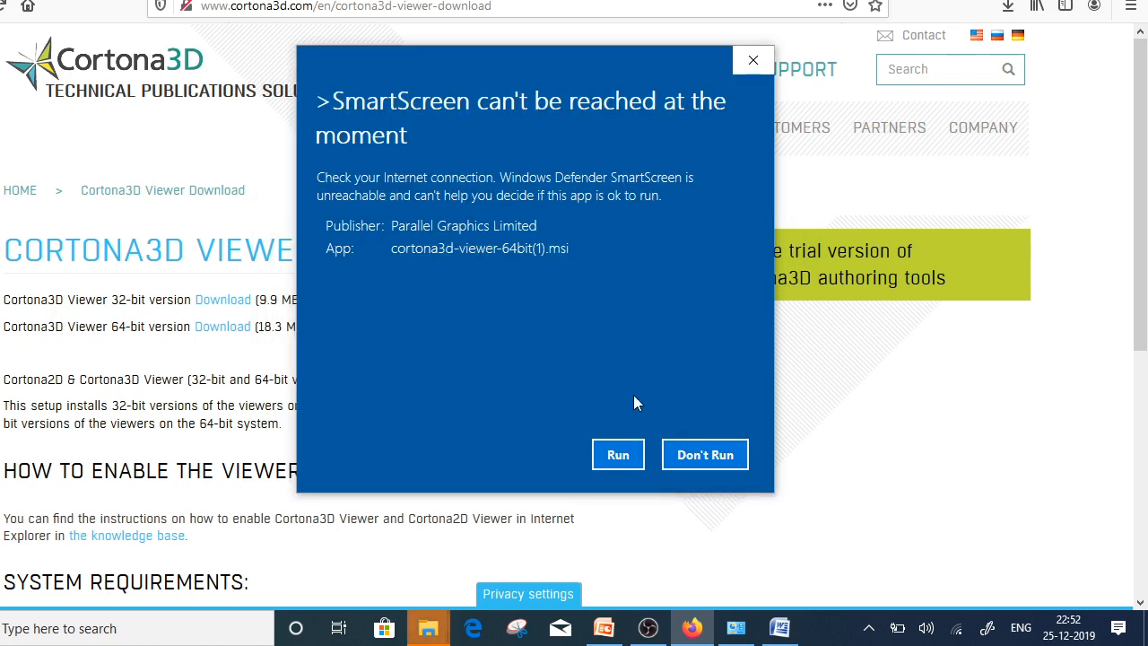
click(618, 456)
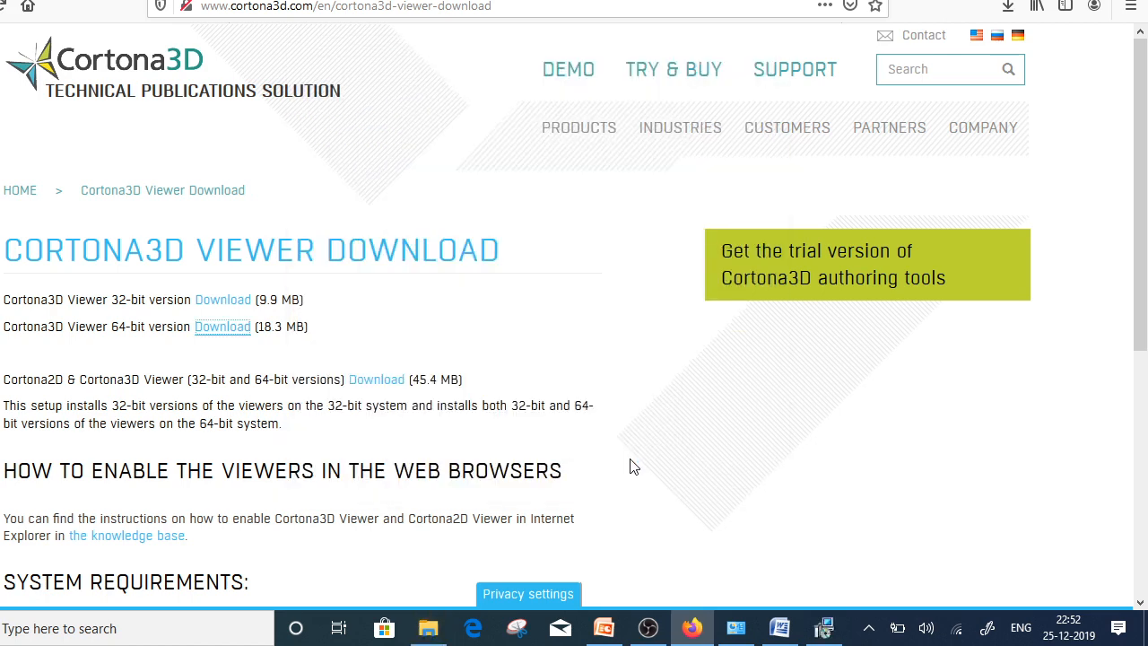
click(822, 631)
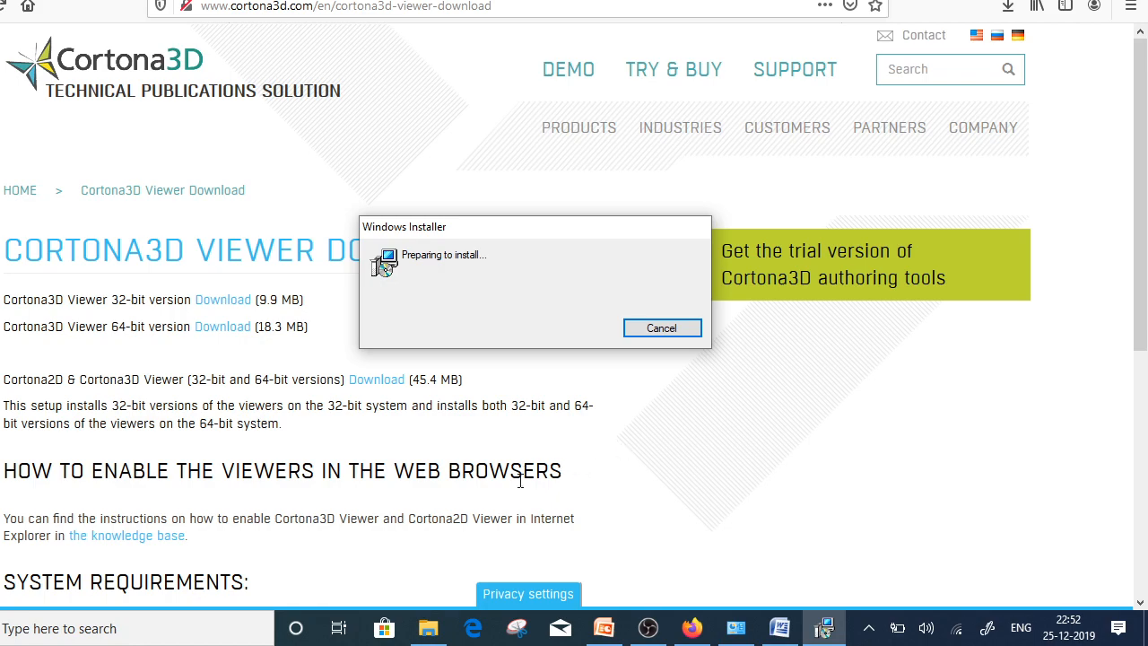
click(737, 635)
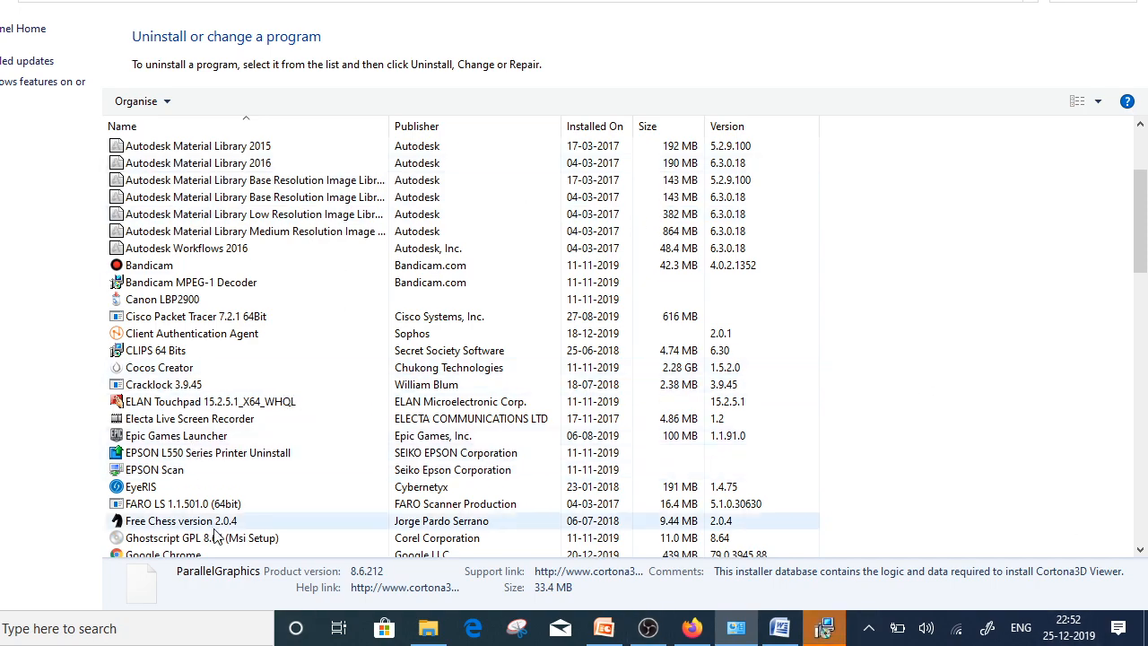
scroll(215, 529, down, 4)
scroll(216, 536, down, 6)
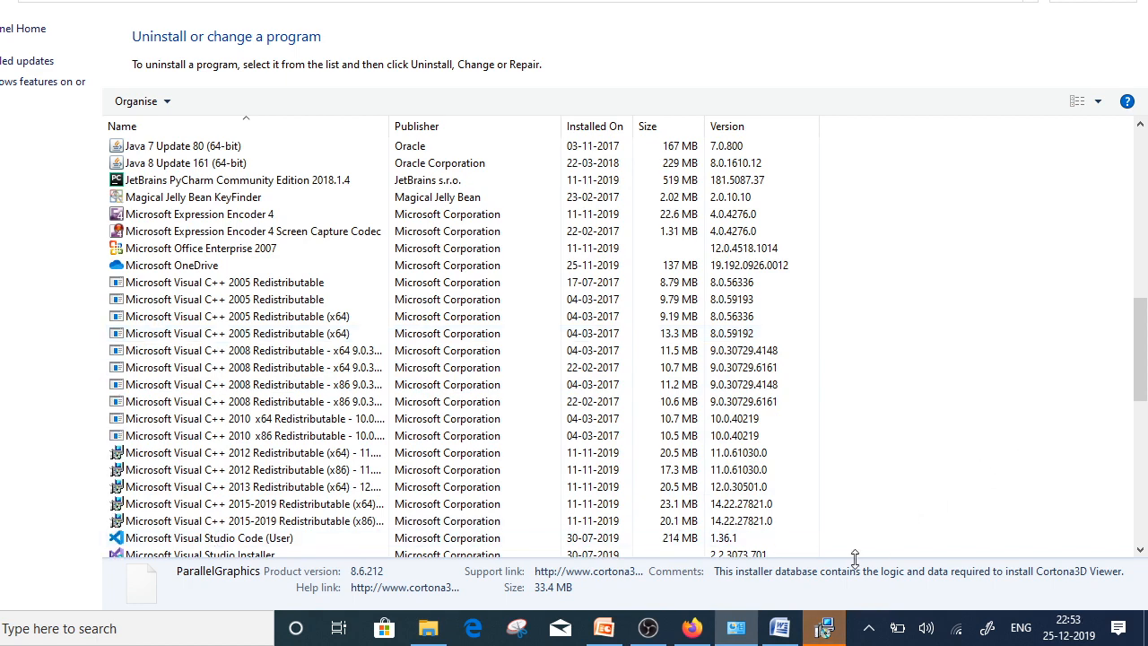
Step: Bring up the Cortona3D Viewer Setup wizard, proceed past the welcome page and accept the license agreement terms
click(826, 628)
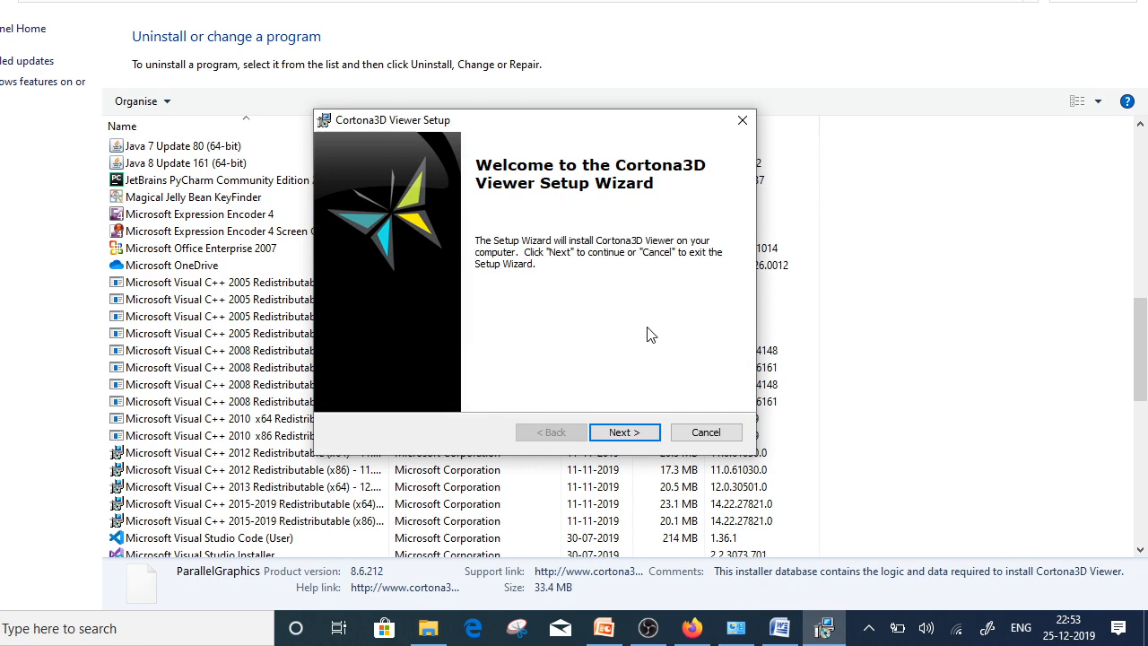
click(617, 433)
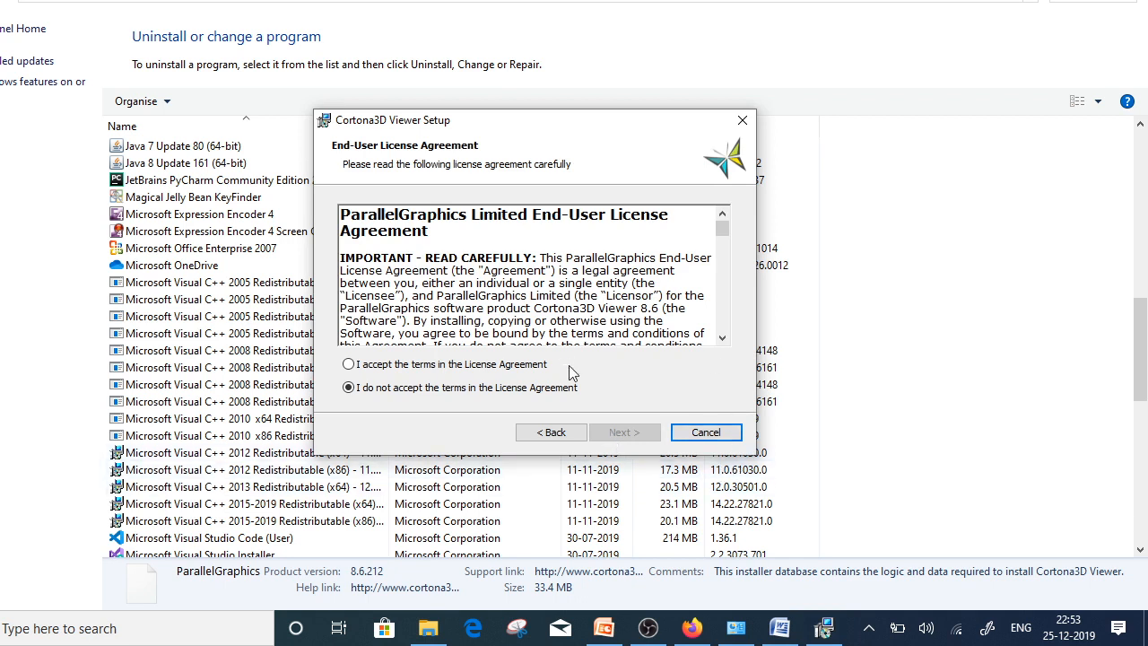
click(403, 366)
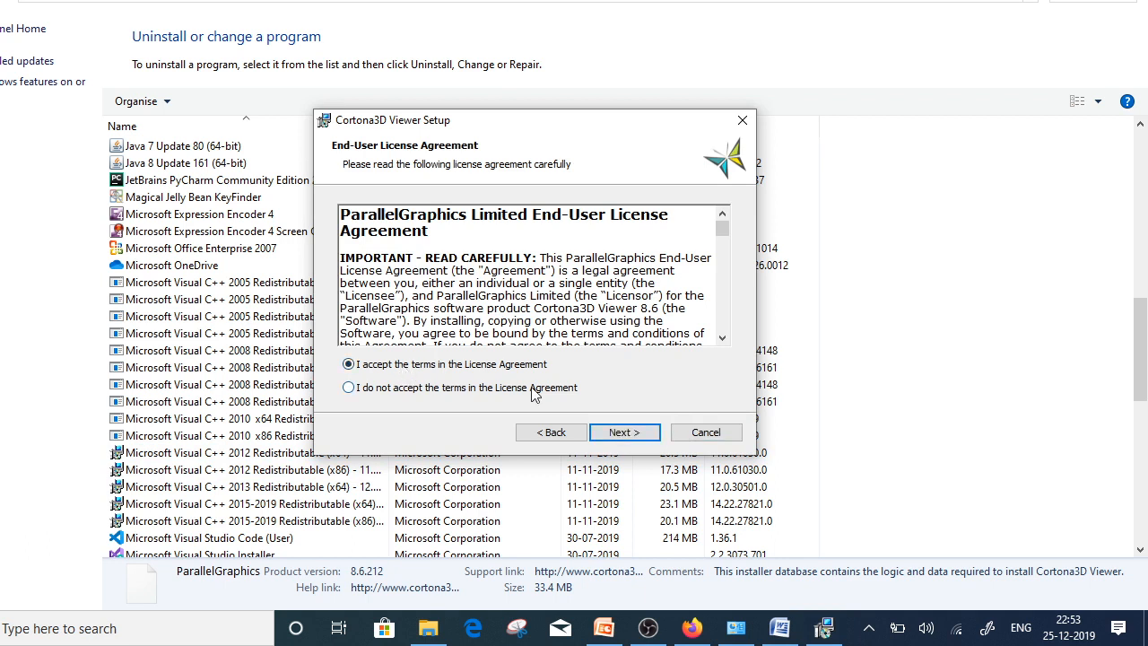
click(627, 434)
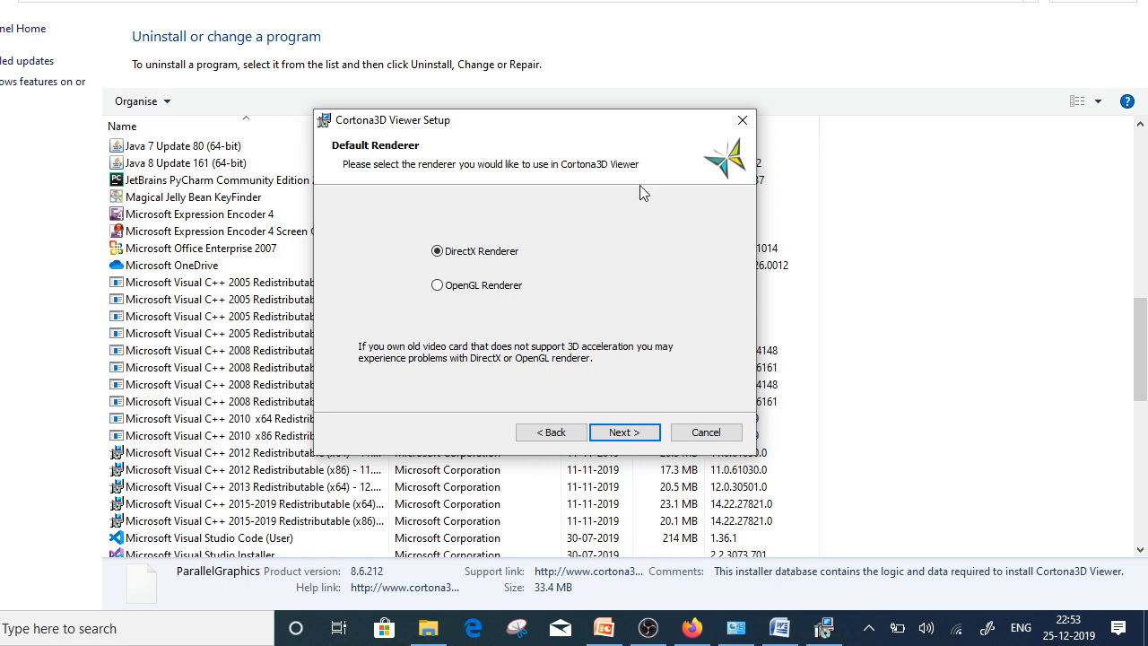
Step: Choose OpenGL Renderer as the default renderer and start the Cortona3D Viewer installation
click(461, 285)
click(619, 431)
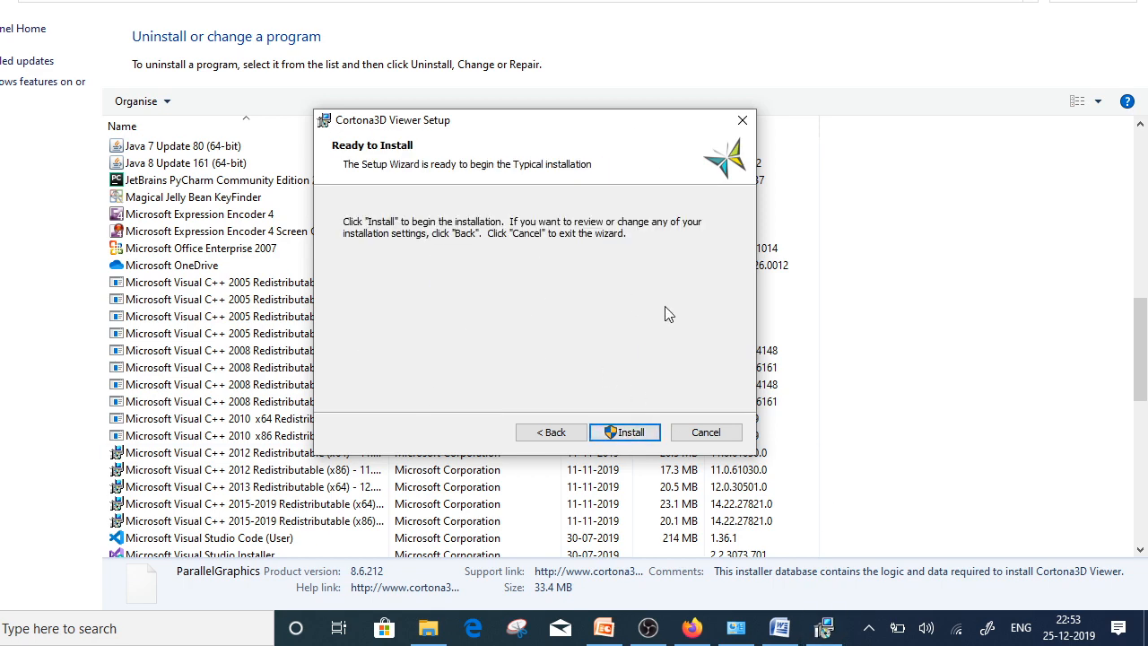
click(626, 432)
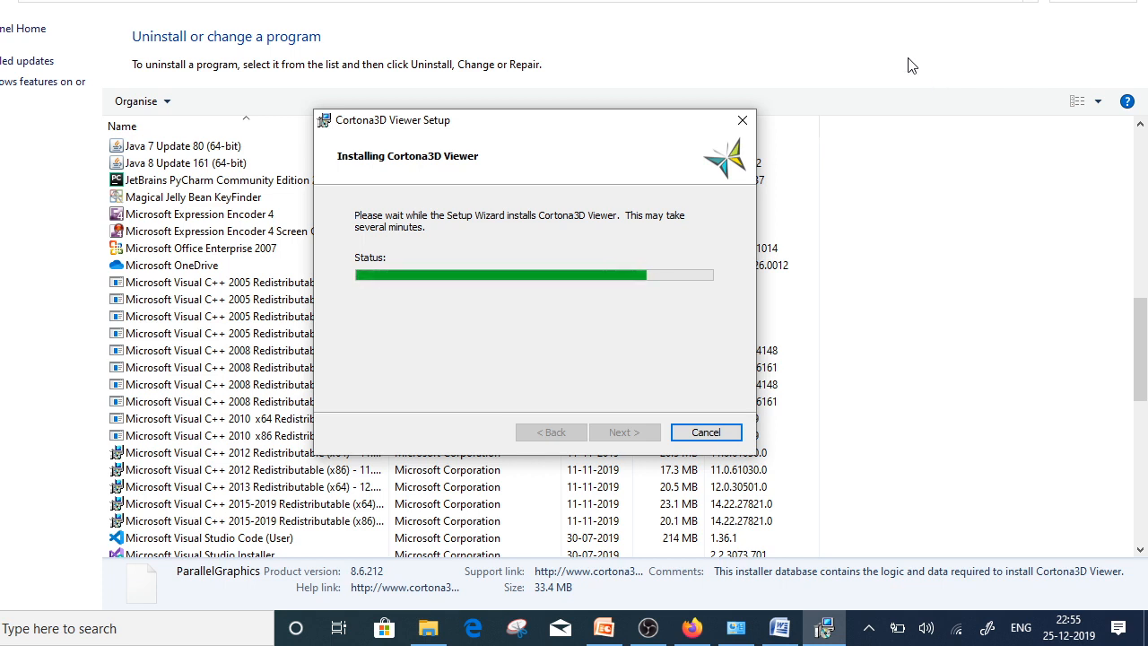
Step: Return to the Cortona3D website in Firefox and look through the product menu and the Industries page's list of sectors
click(692, 628)
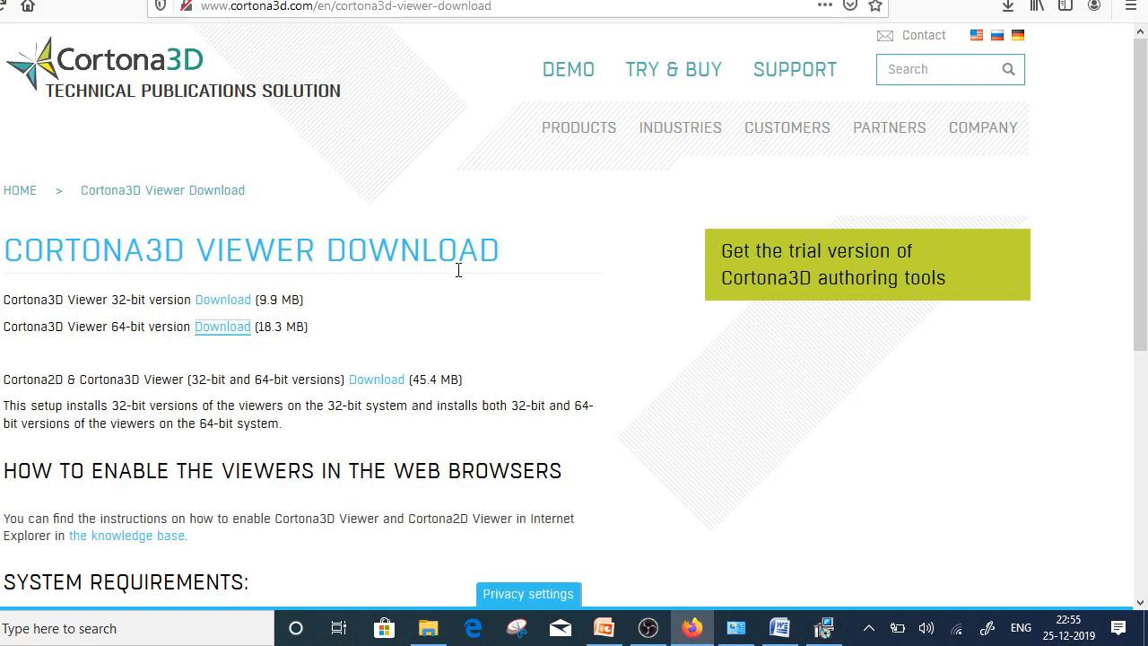
scroll(458, 287, down, 1)
scroll(529, 179, up, 1)
mouse_move(558, 151)
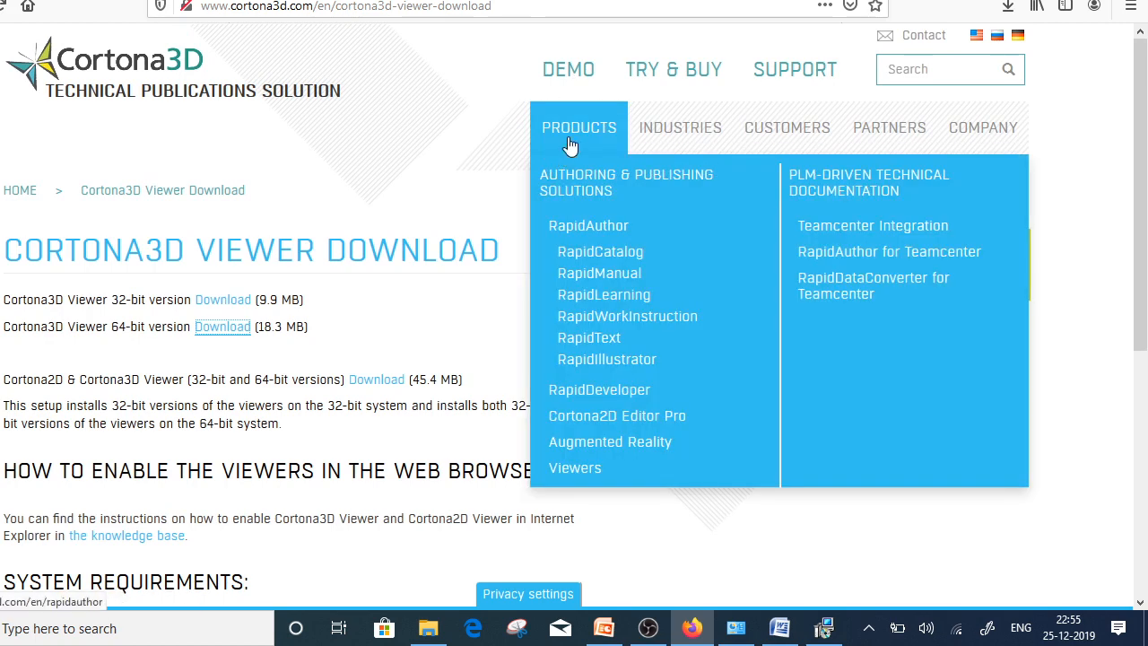
mouse_move(691, 146)
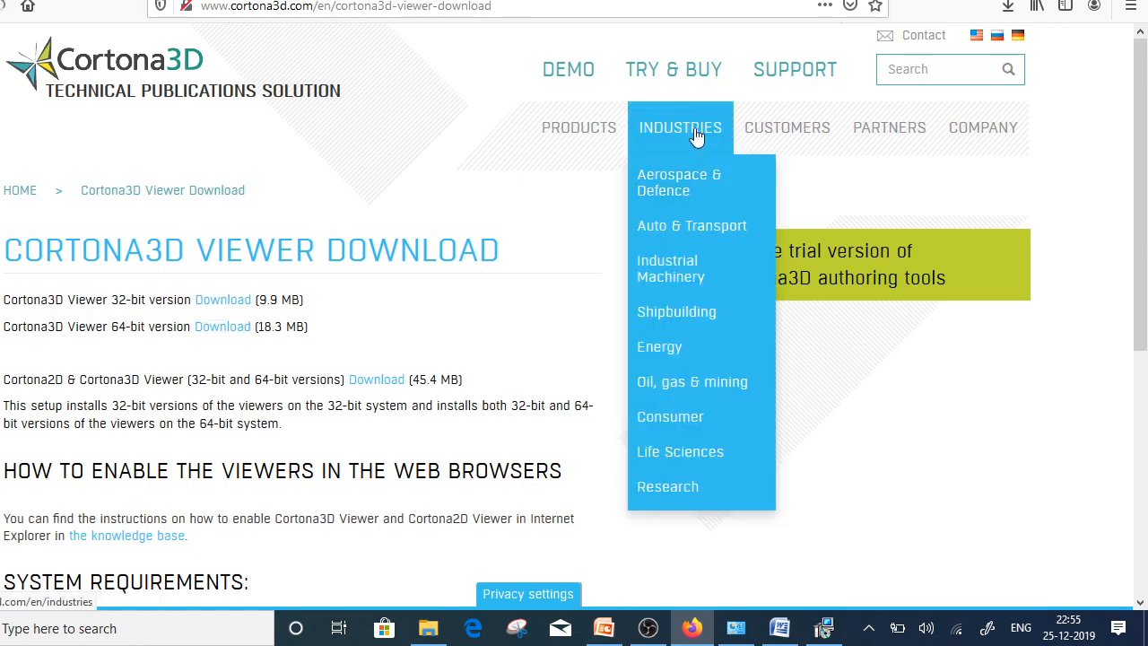
click(697, 134)
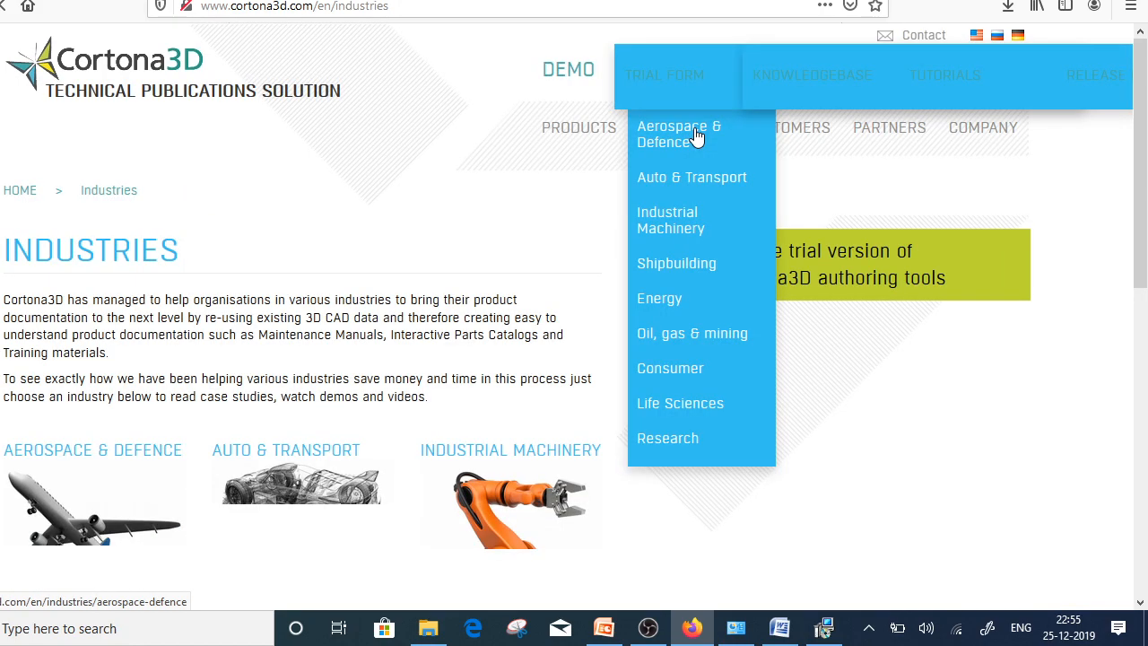
scroll(386, 395, down, 2)
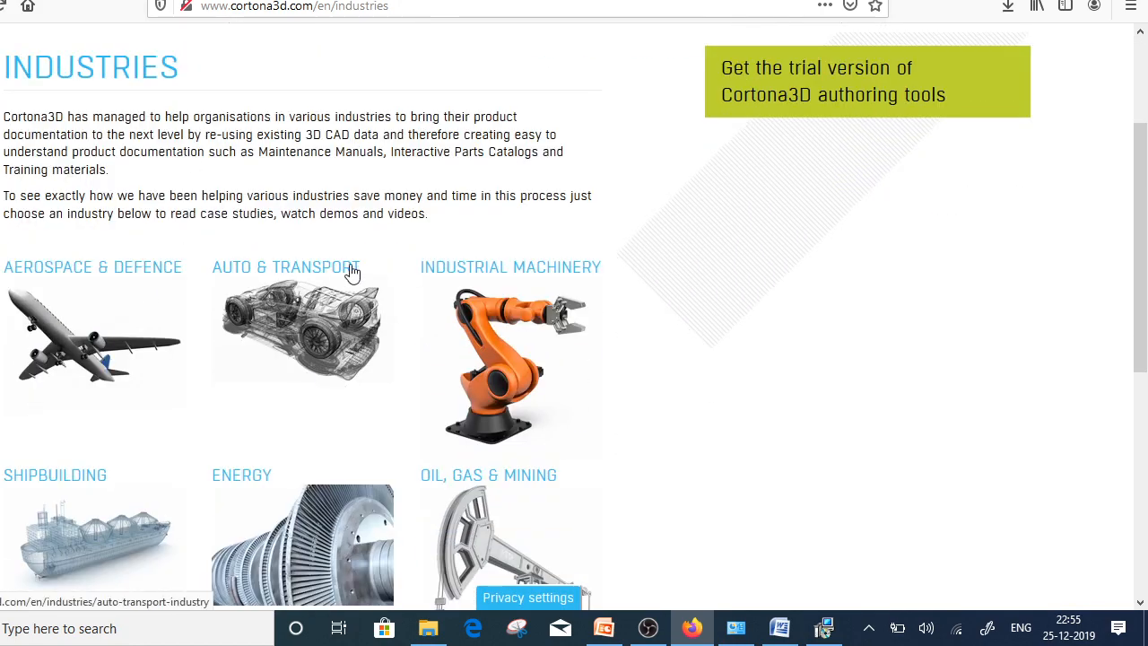
scroll(512, 439, down, 1)
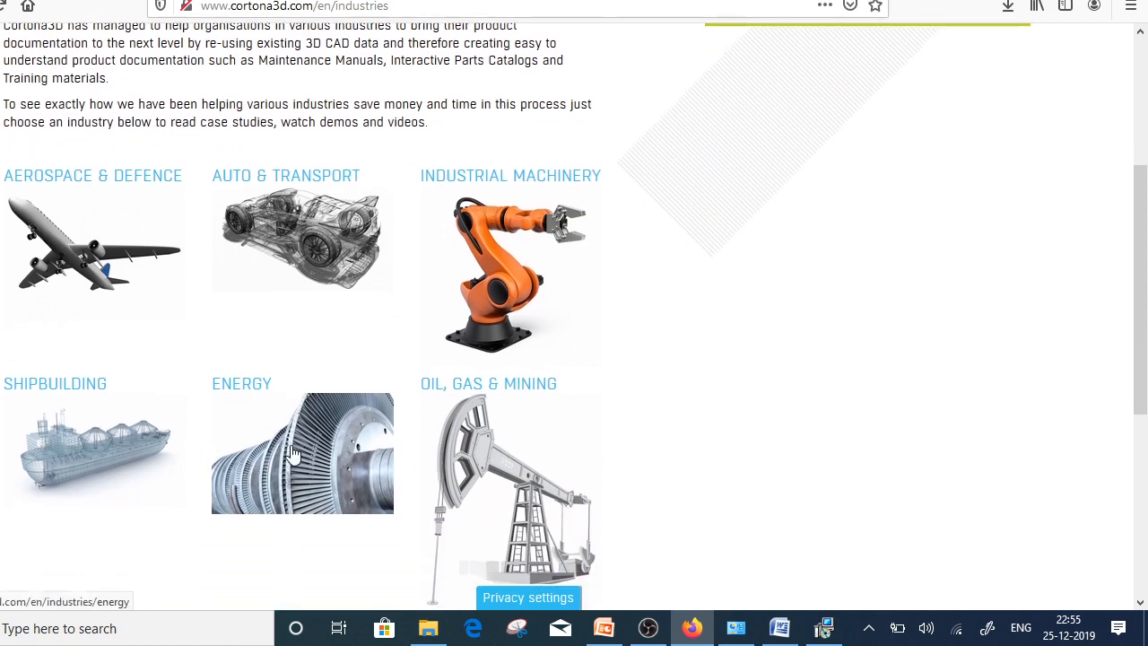
scroll(694, 454, down, 3)
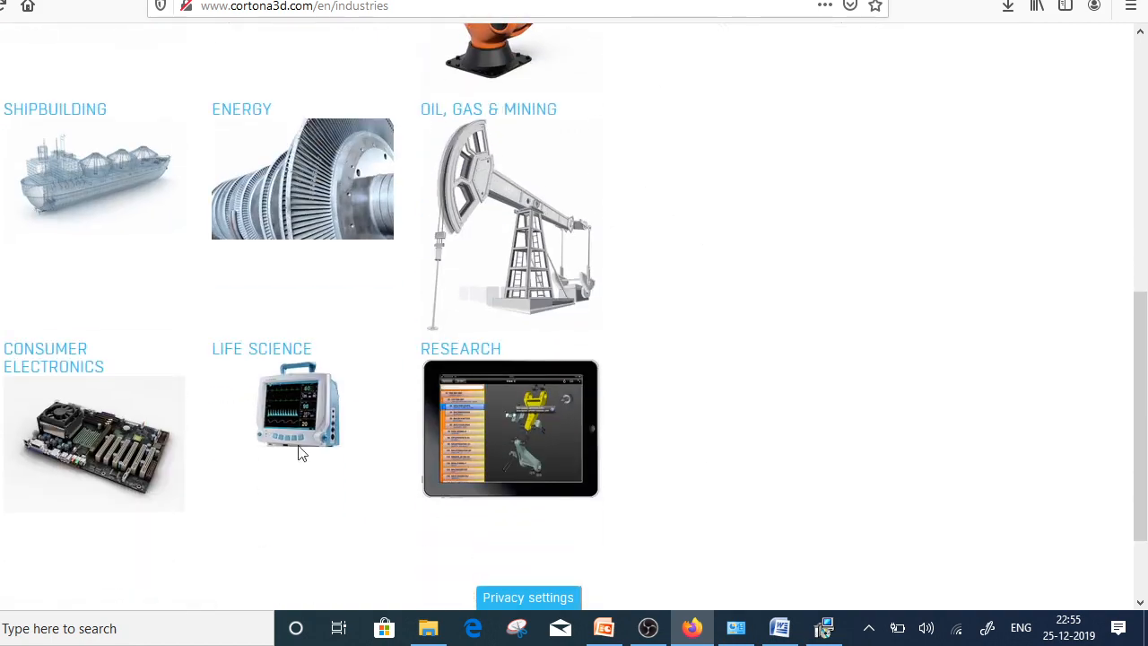
scroll(471, 434, up, 3)
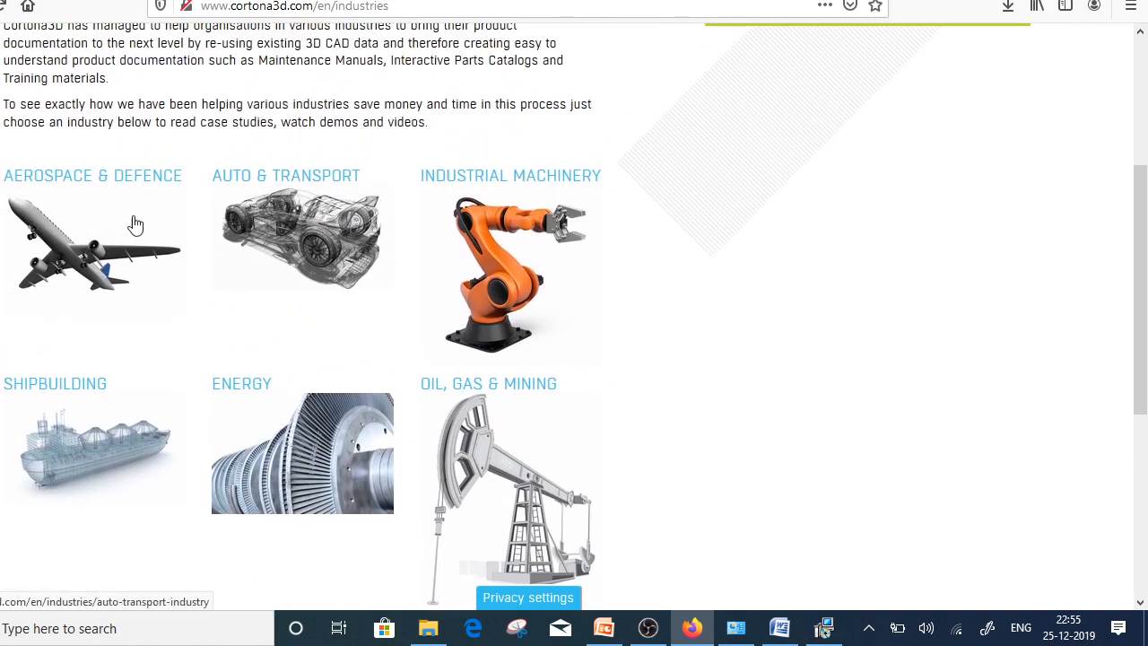
Step: Open the Aerospace & Defence industry page and read through its benefits, demo video and case study link
click(134, 184)
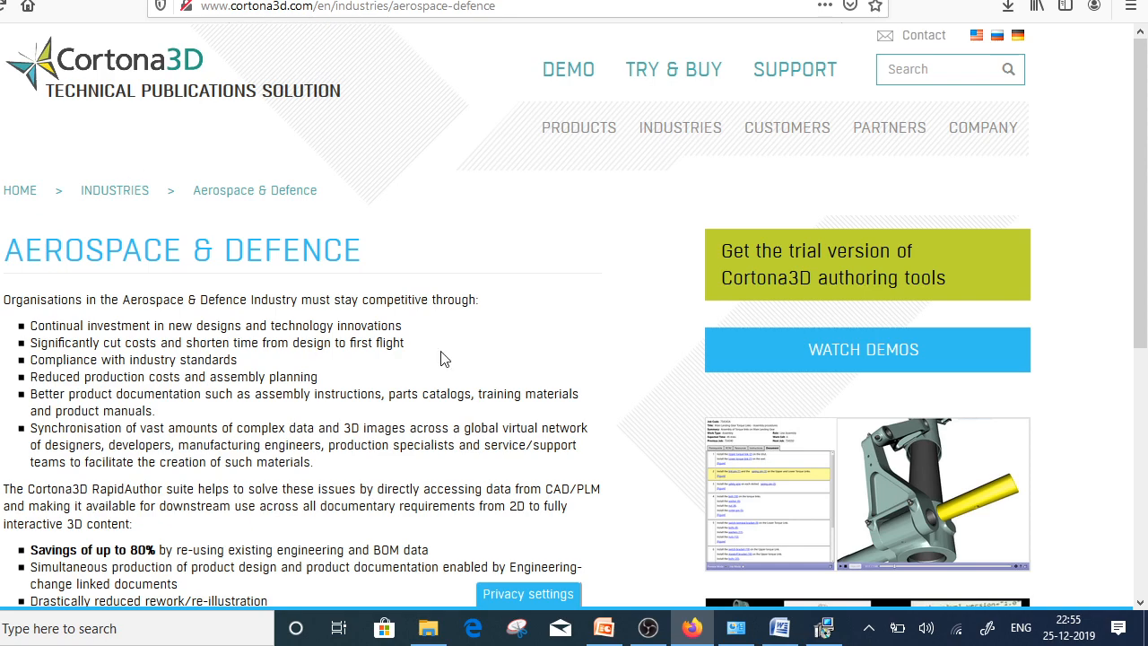
scroll(468, 453, down, 4)
scroll(468, 453, down, 1)
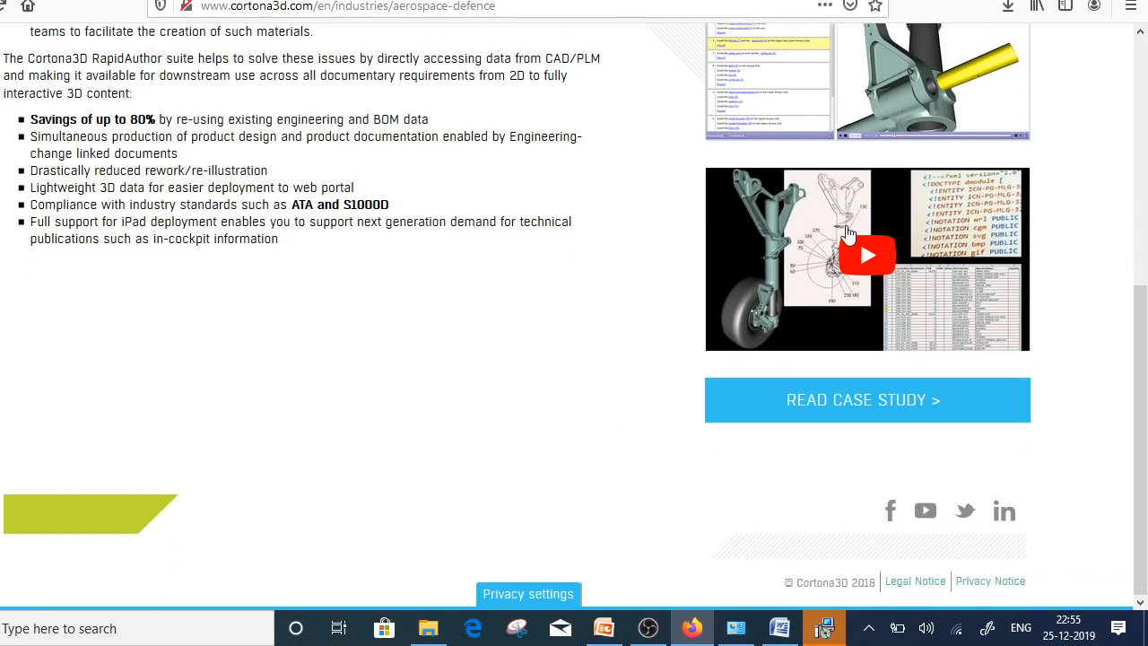
scroll(474, 302, up, 4)
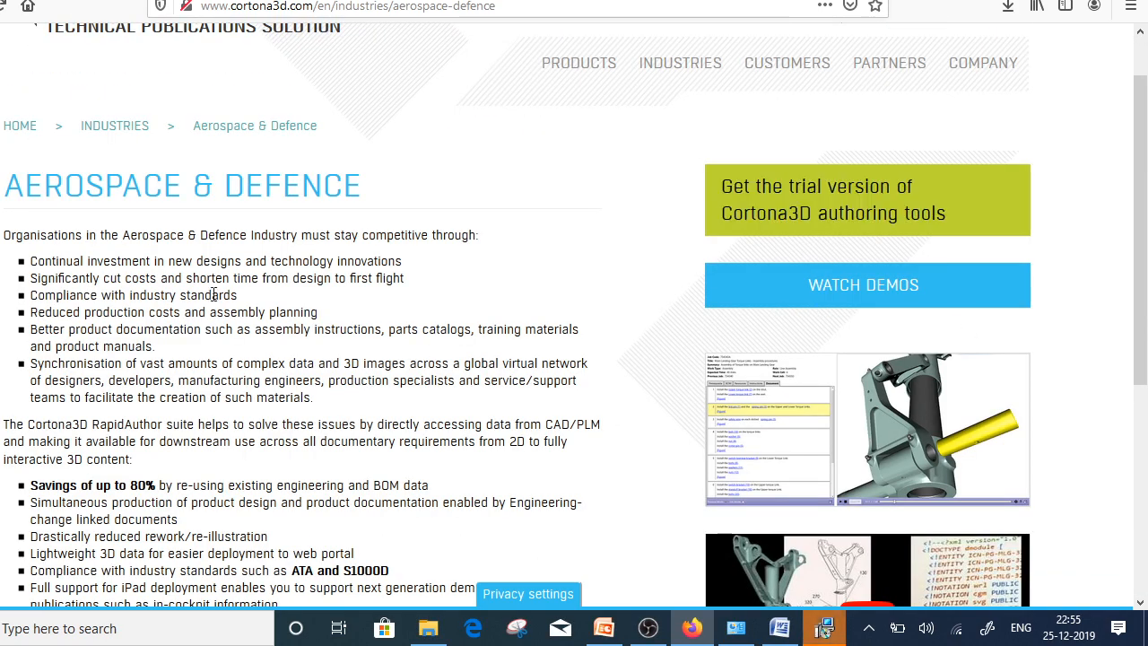
scroll(832, 341, down, 4)
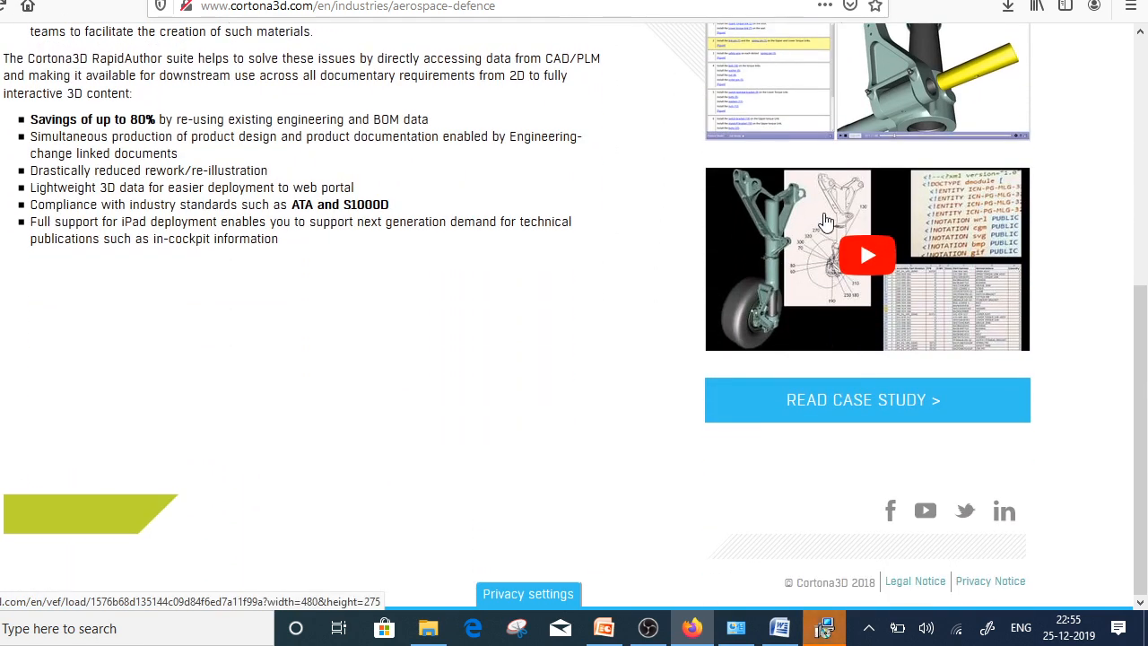
Step: Open the case studies from the Aerospace & Defence page and review the listed companies, industries and descriptions
click(886, 414)
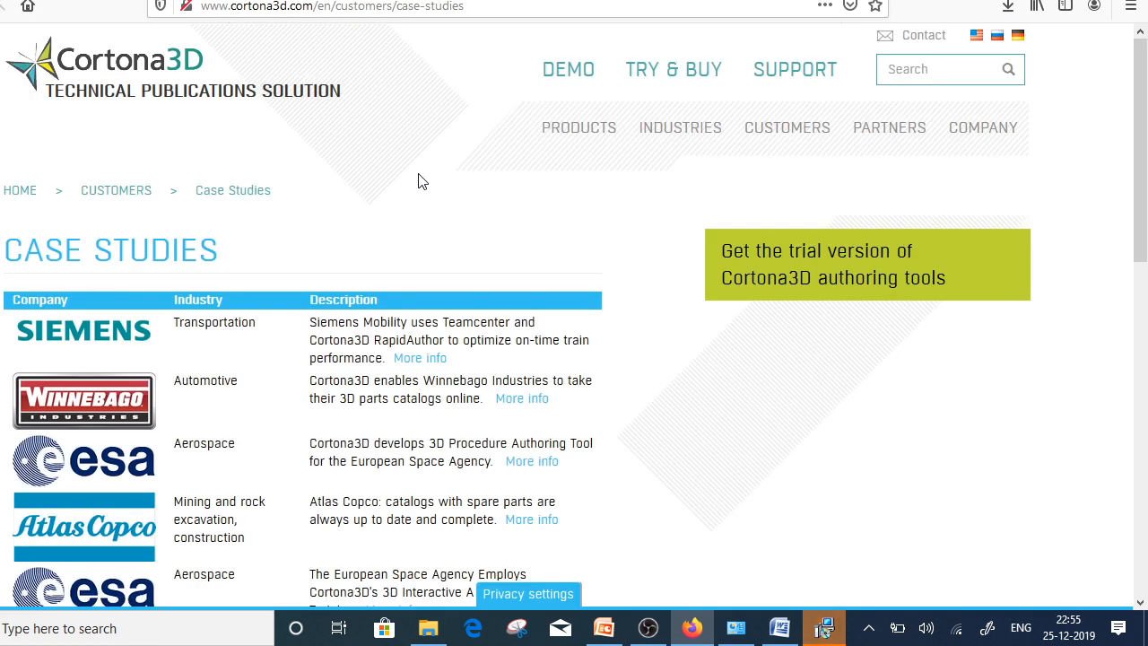
scroll(404, 449, down, 3)
scroll(395, 458, up, 2)
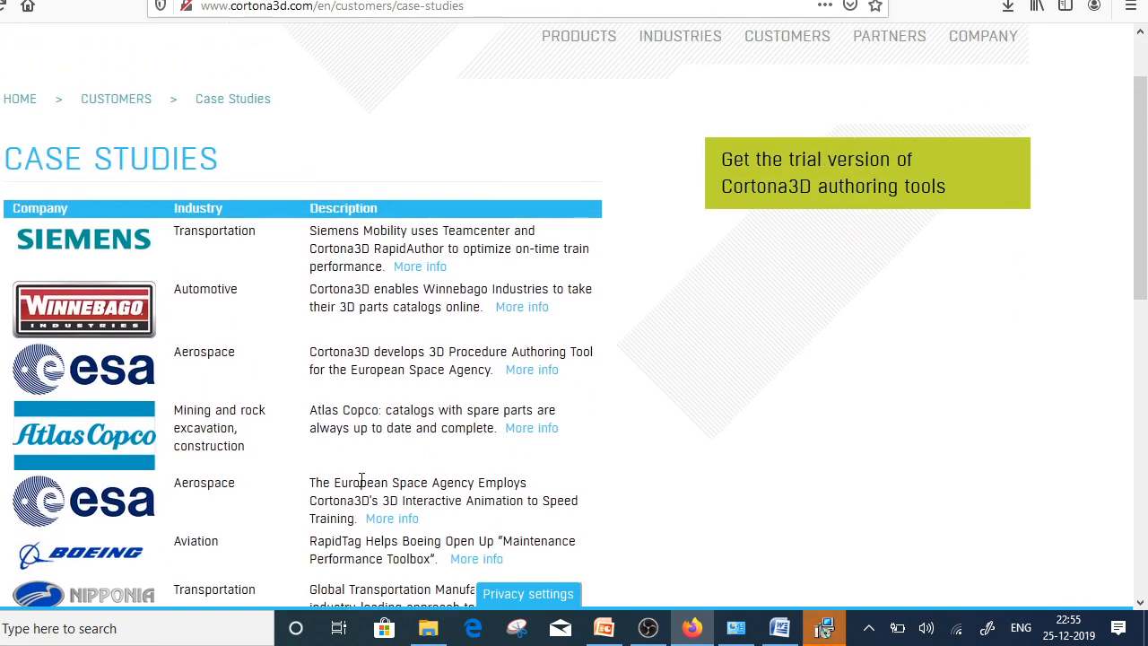
scroll(260, 230, down, 1)
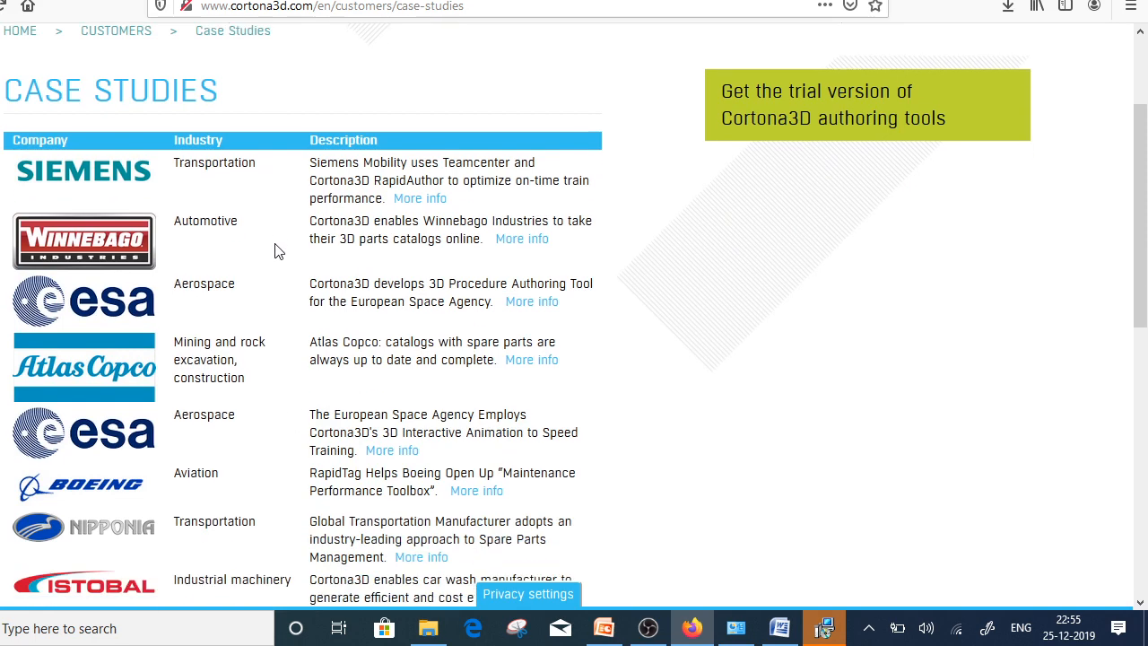
scroll(251, 466, down, 2)
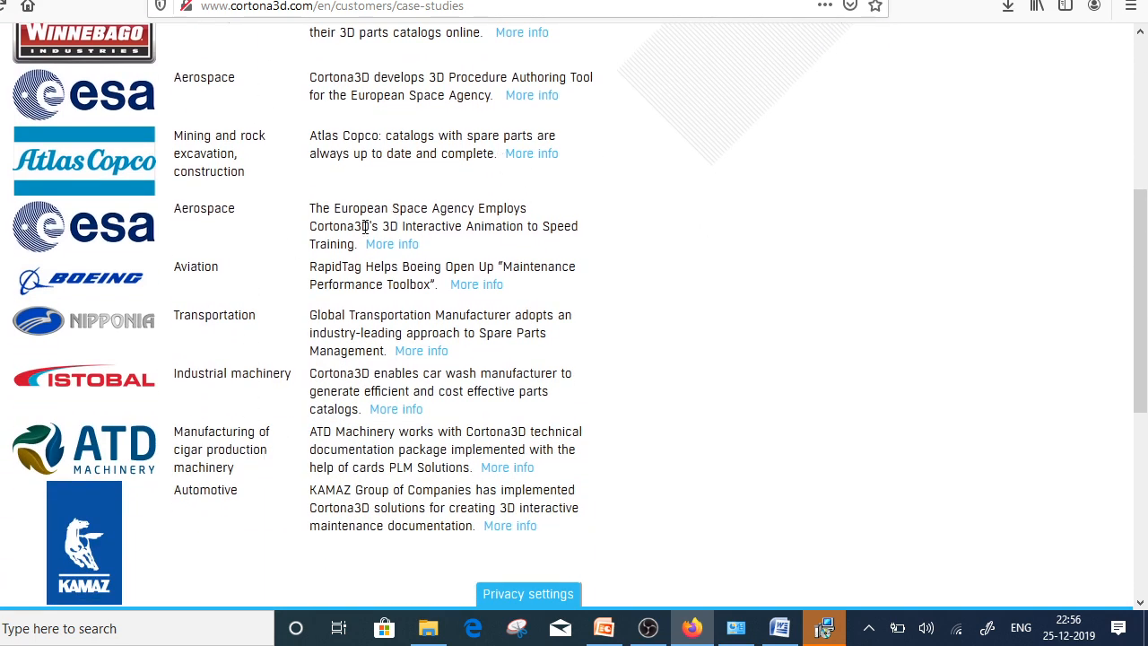
drag(365, 226, 296, 240)
click(623, 245)
scroll(423, 452, down, 3)
scroll(423, 459, up, 10)
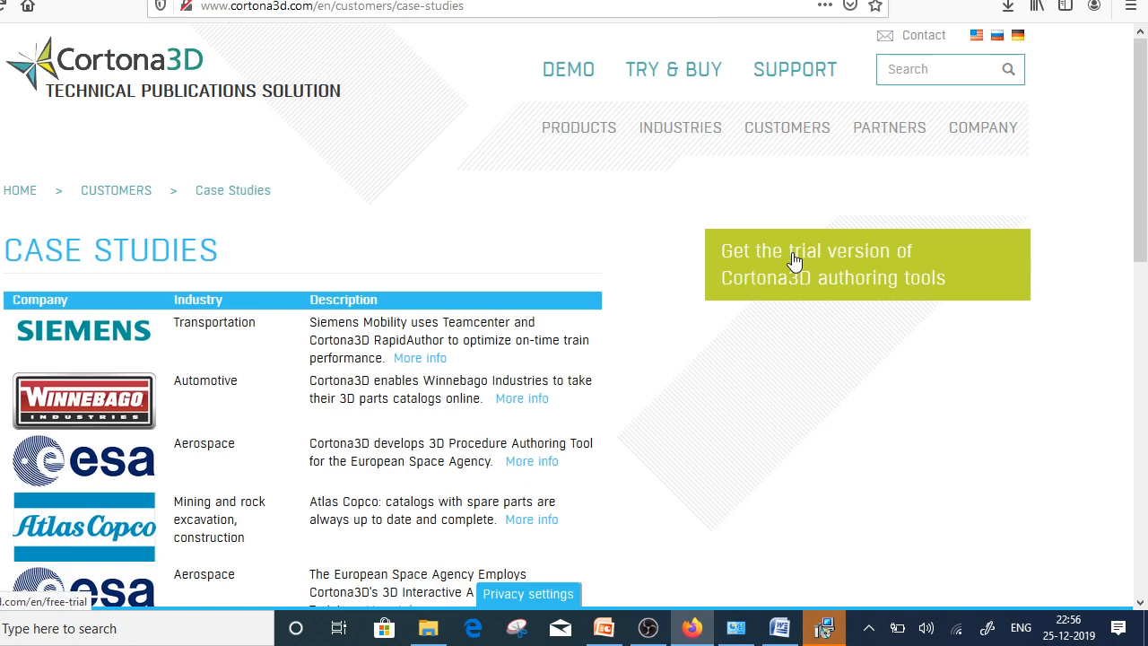
Step: Go to the Customers section of the site and look through the customer logos on the Our Customers page
click(118, 203)
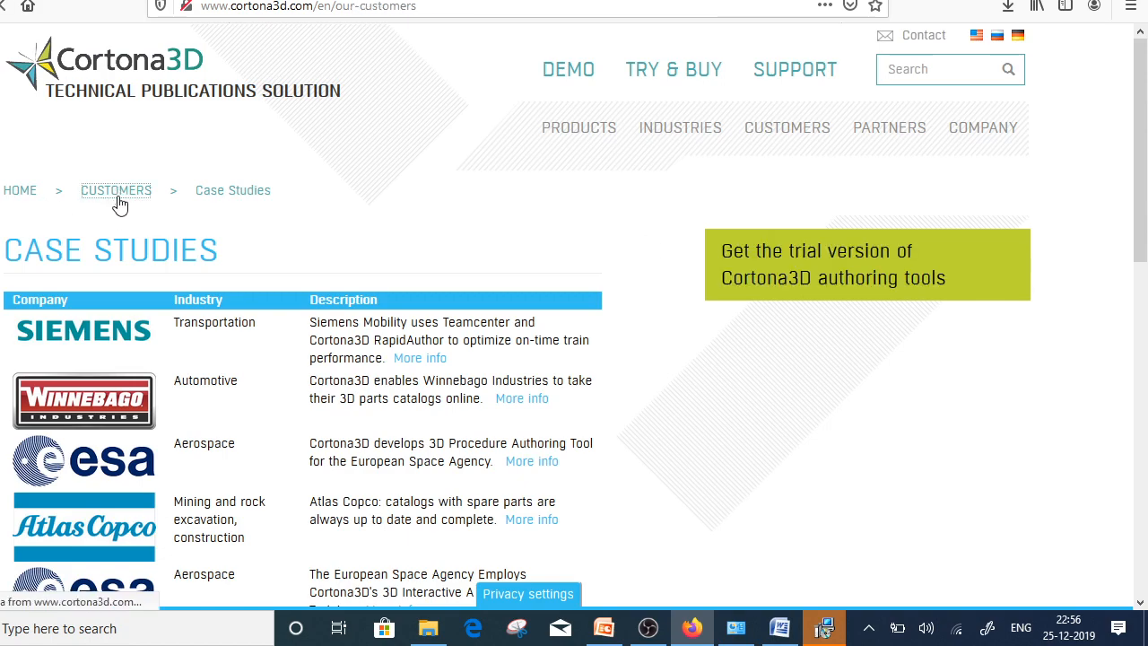
scroll(393, 350, down, 3)
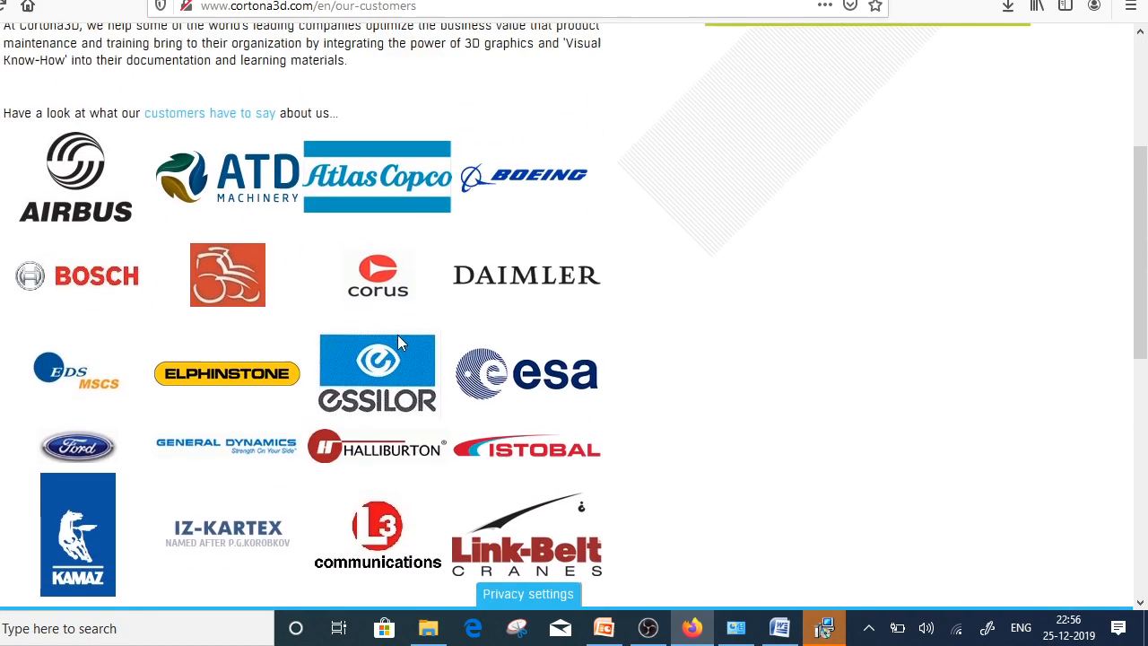
scroll(397, 335, up, 3)
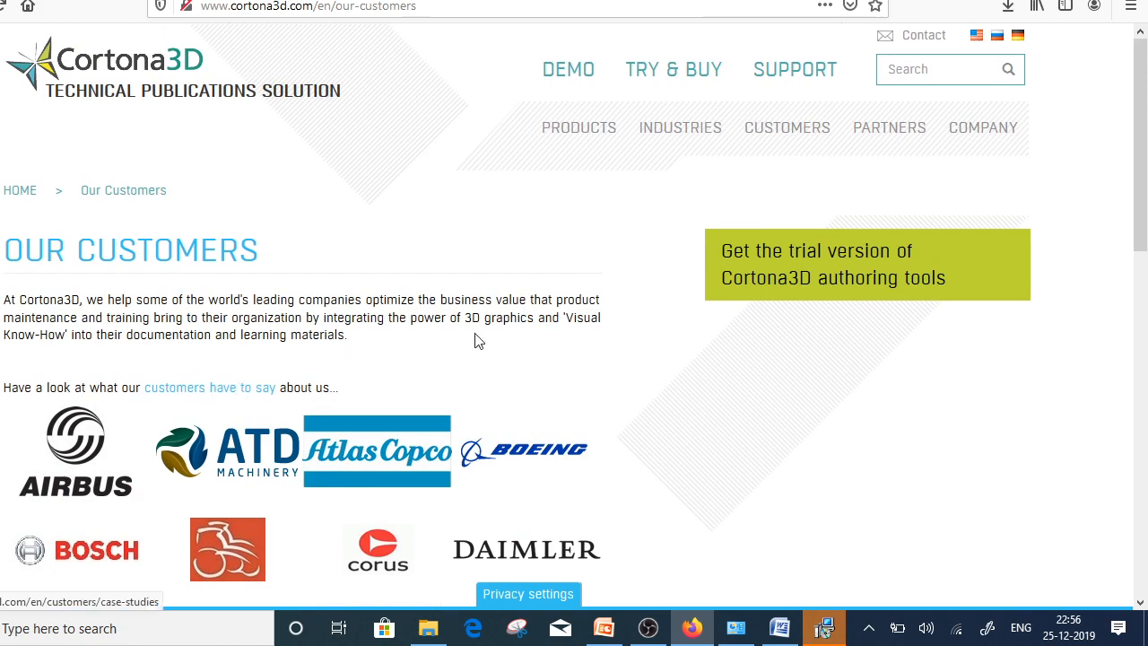
scroll(475, 350, down, 10)
scroll(475, 359, up, 10)
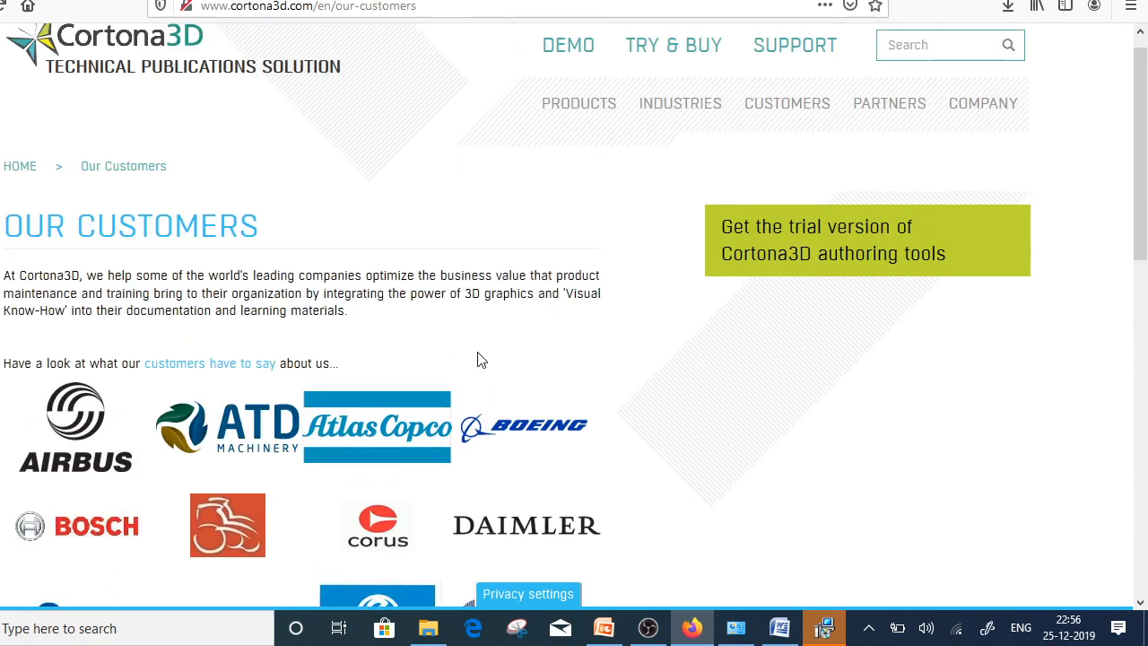
Step: Finish the Cortona3D Viewer setup with the readme and sample scene enabled, allow the scene's blocked content, and minimize the readme
click(807, 640)
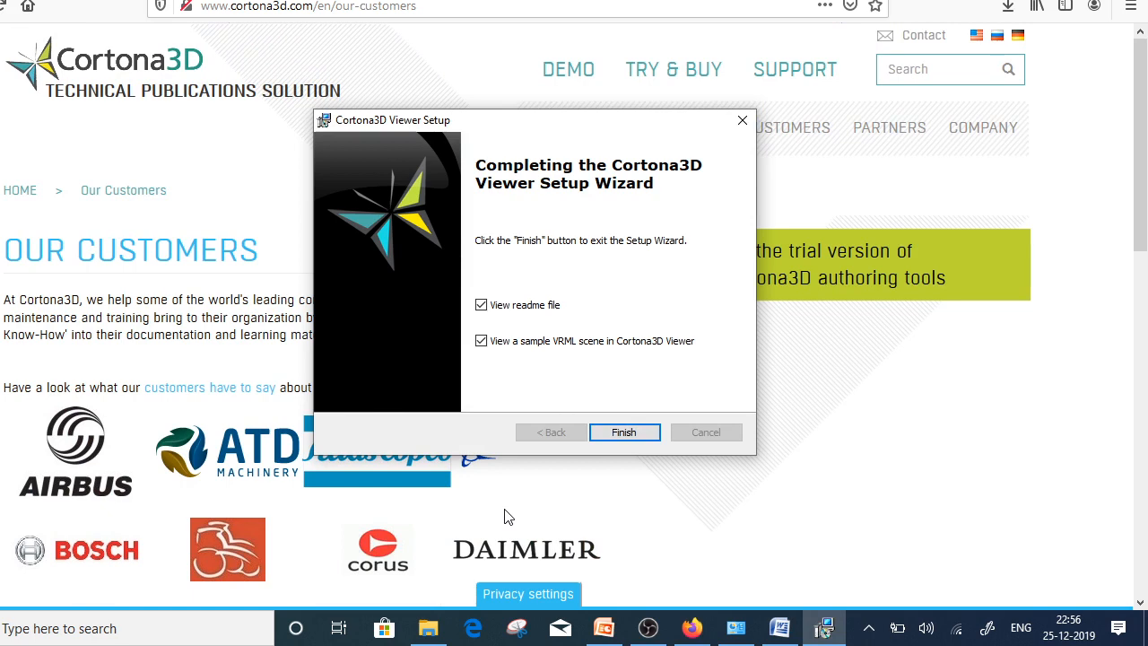
click(630, 433)
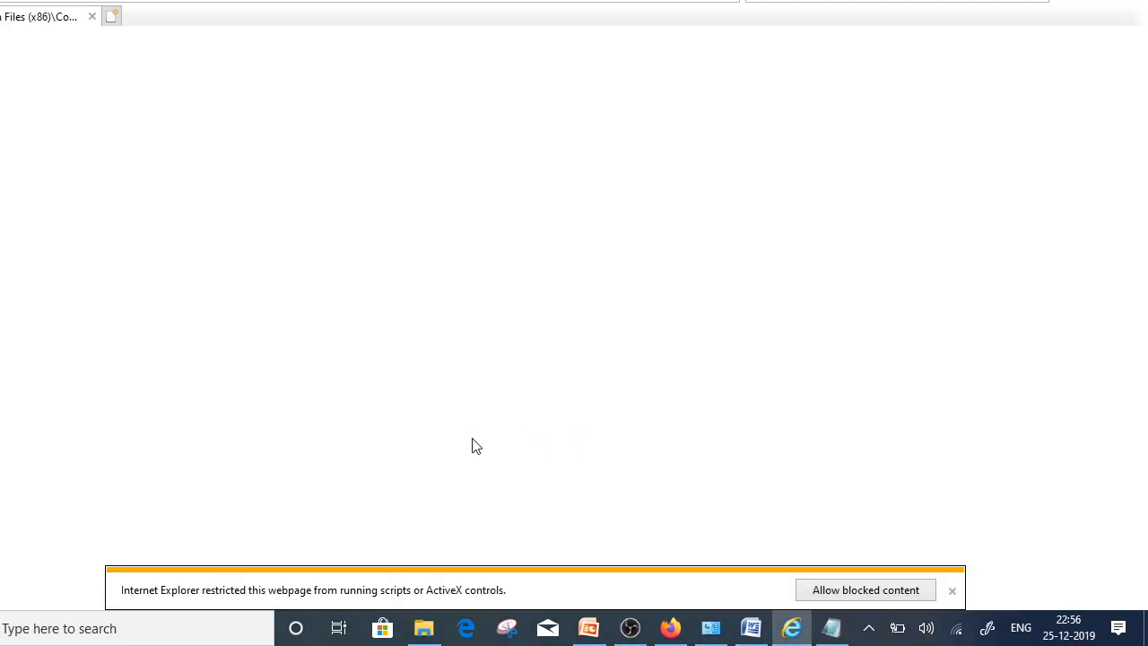
click(885, 592)
click(878, 590)
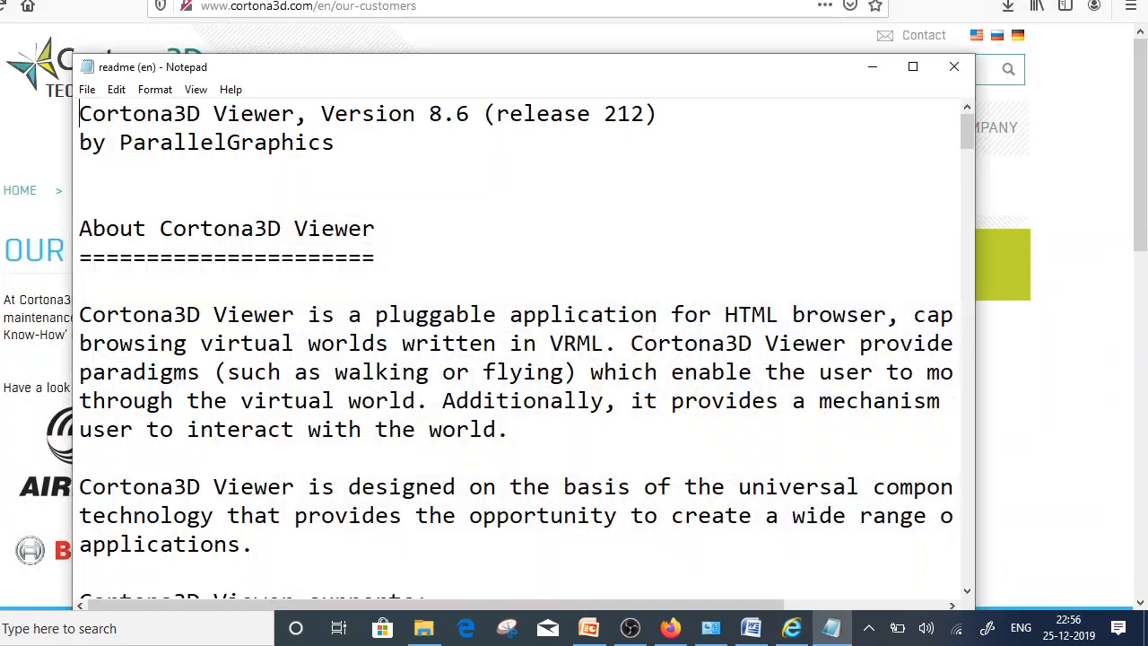
click(872, 68)
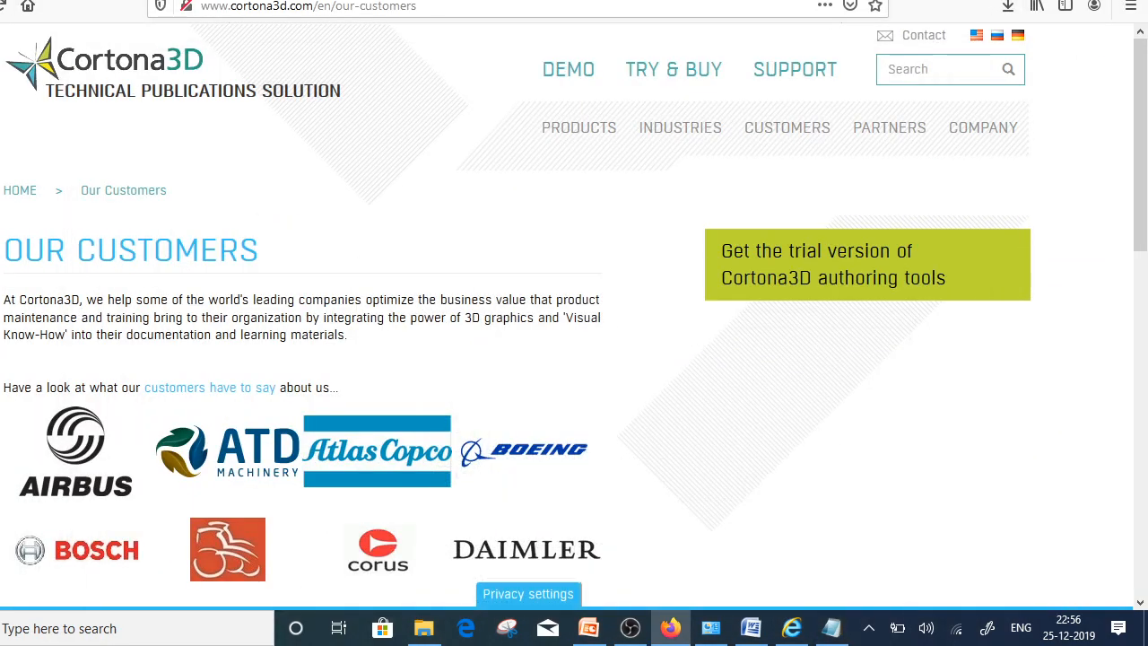
Step: Search the web for "Vrml pad" in a new browser tab and open the ParallelGraphics VrmlPad download page
key(ctrl+t)
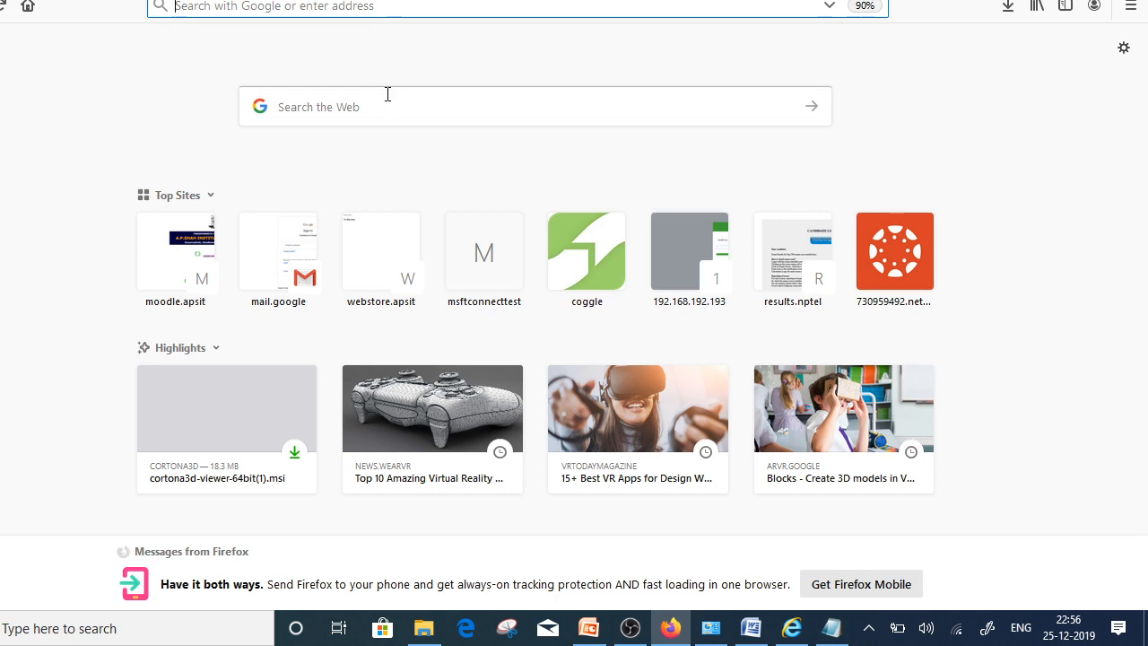
text(Vr)
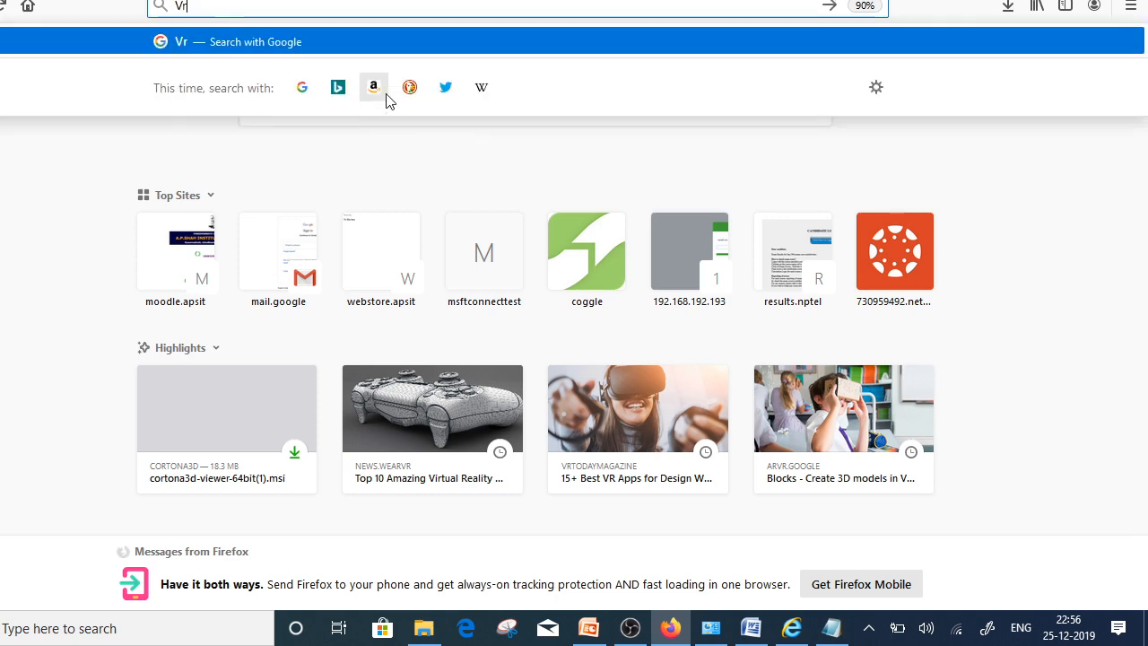
text(ml pad)
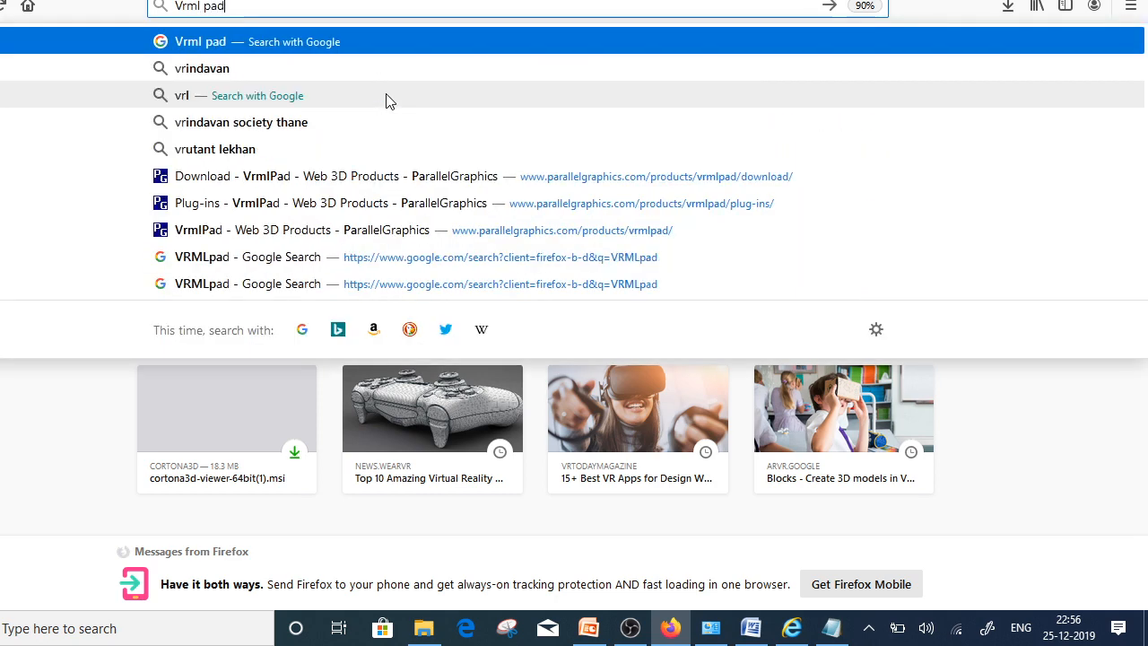
key(Return)
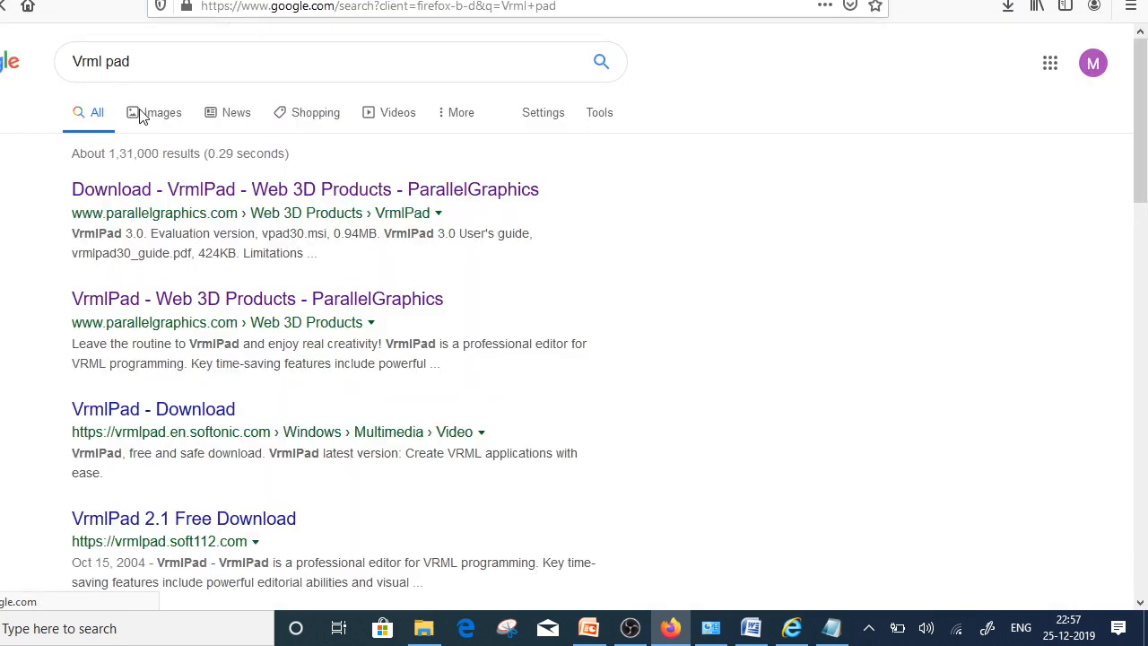
click(236, 196)
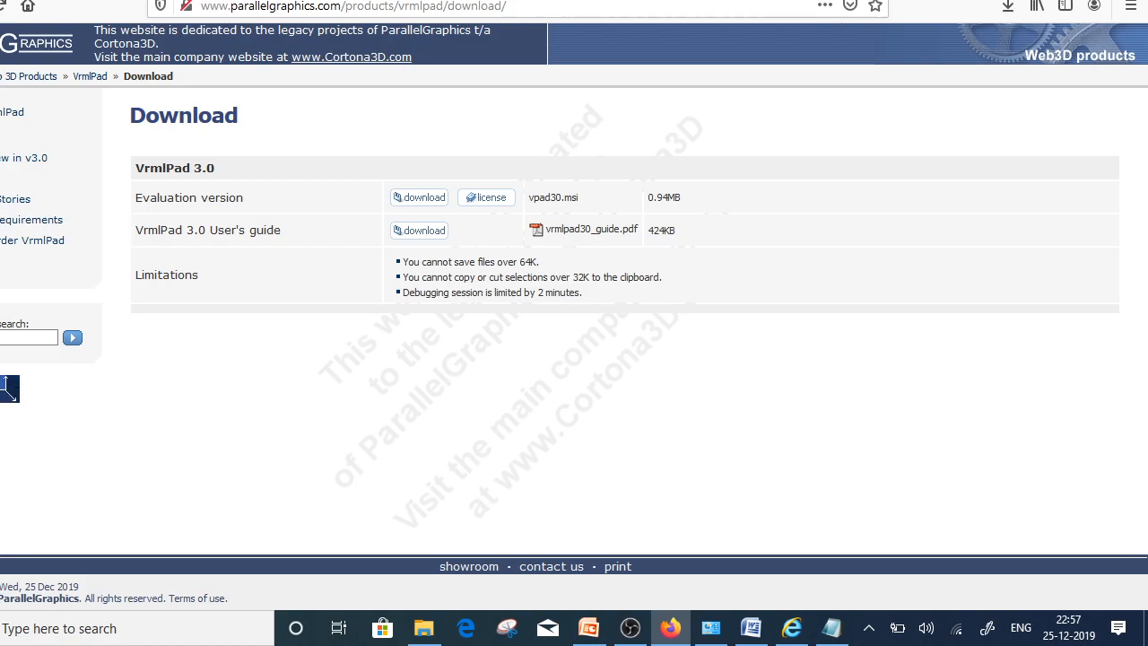
Step: Minimize the open windows, find and launch VrmlPad 3.0 with a Windows search for "vrml", and dismiss the Tip of the Day
click(1045, 0)
click(1044, 0)
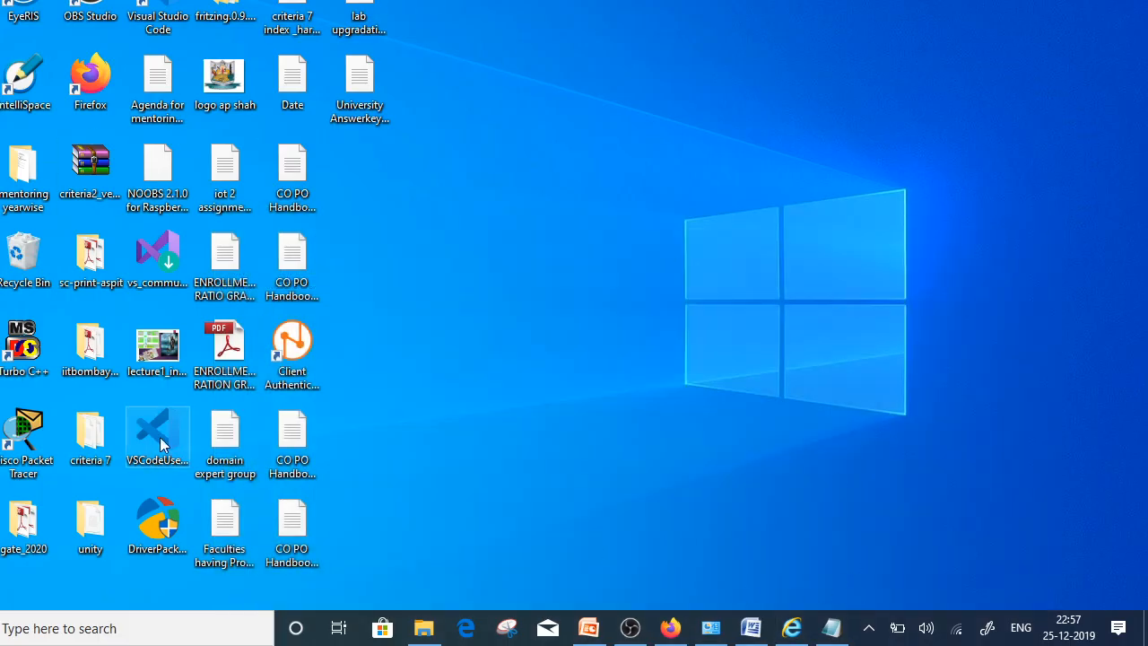
click(94, 628)
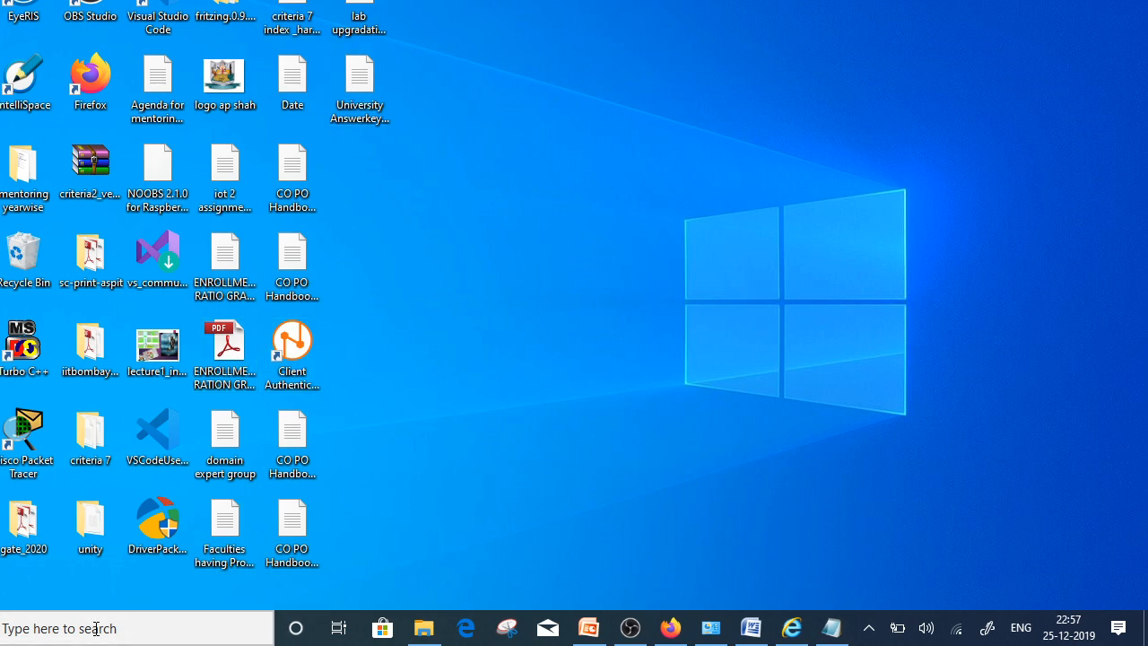
text(v)
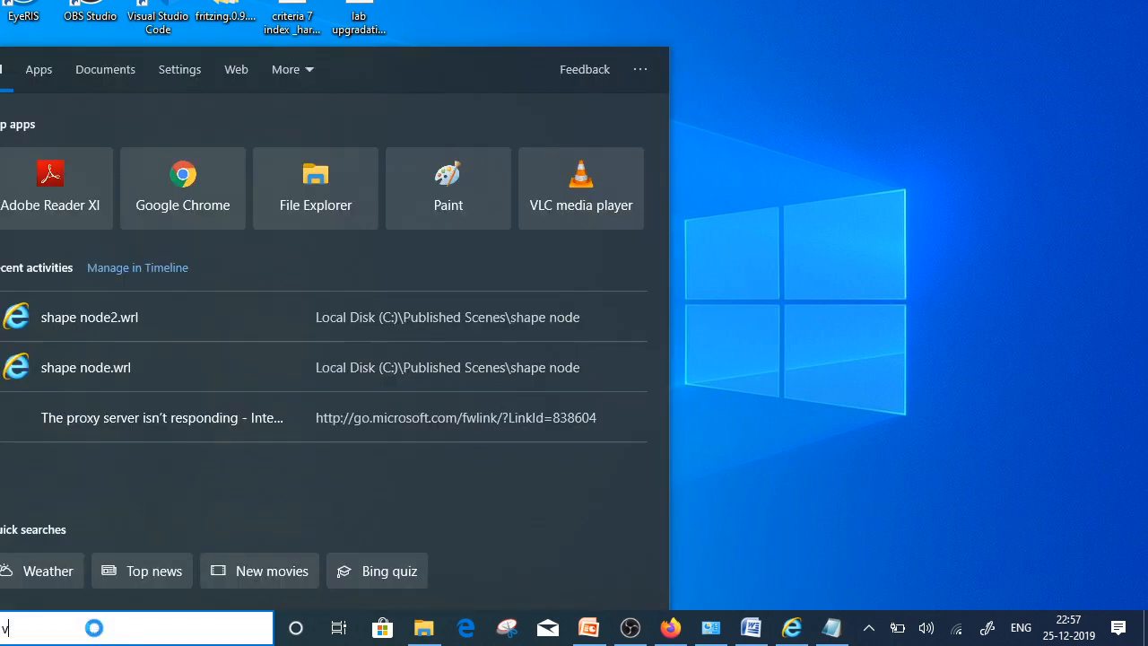
text(rml)
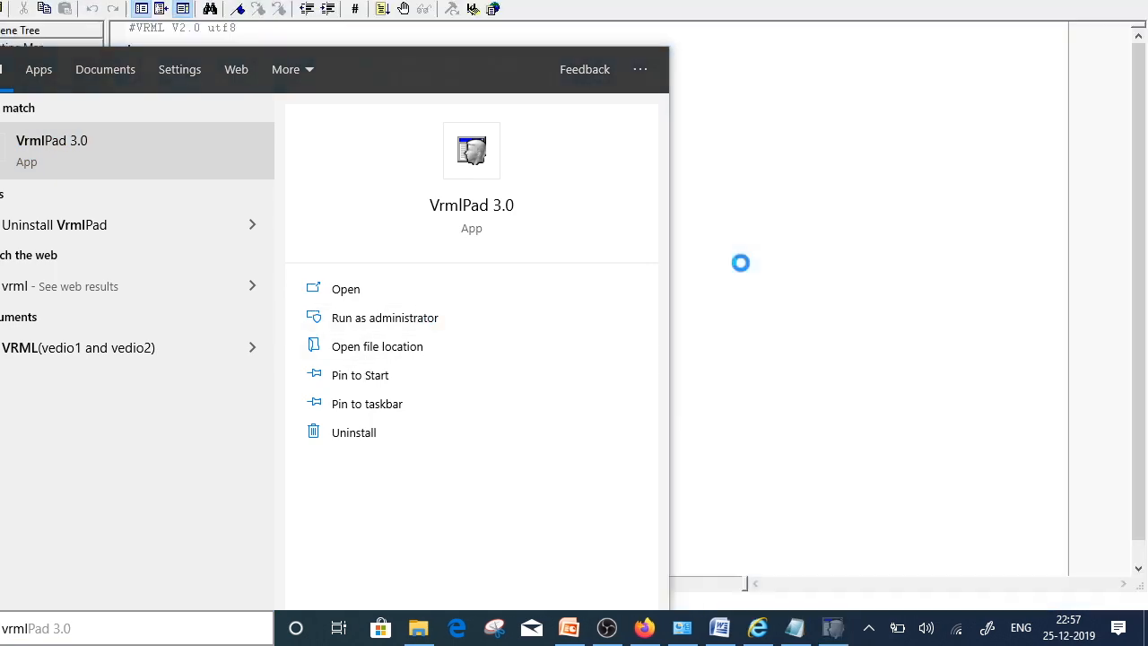
click(742, 269)
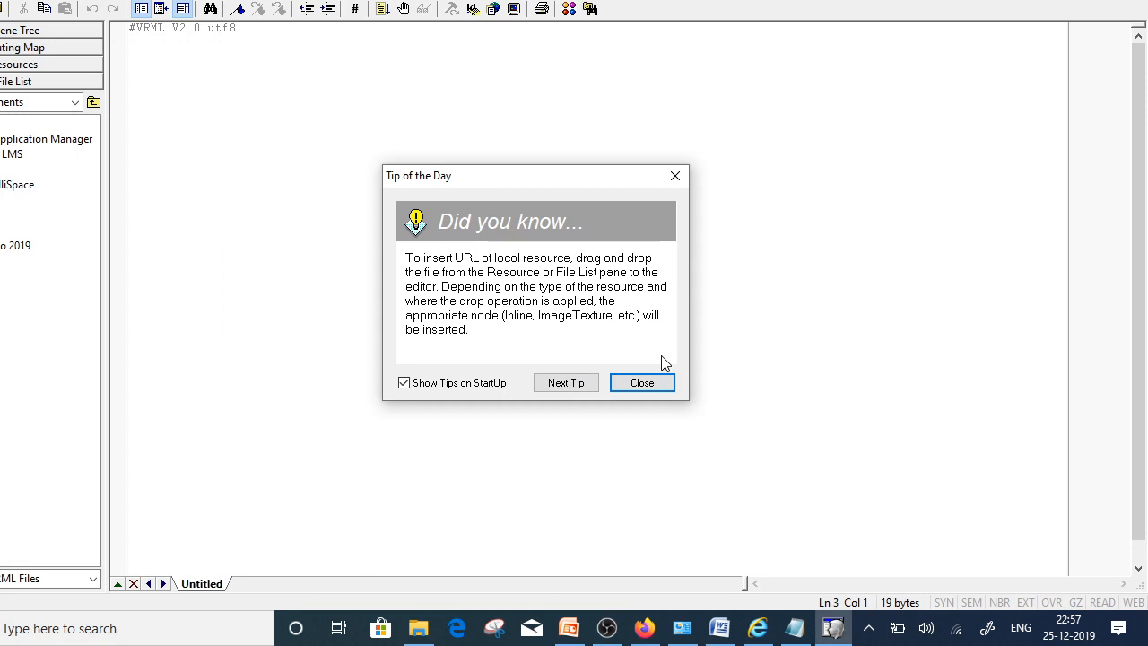
click(642, 383)
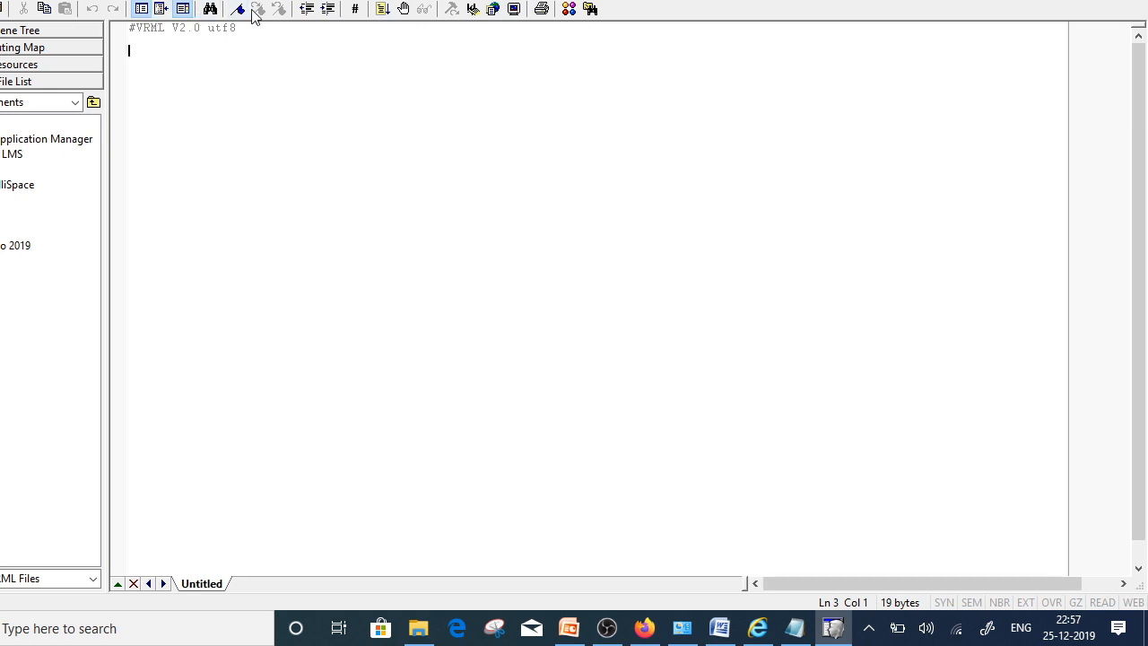
click(38, 0)
click(514, 50)
key(alt+f)
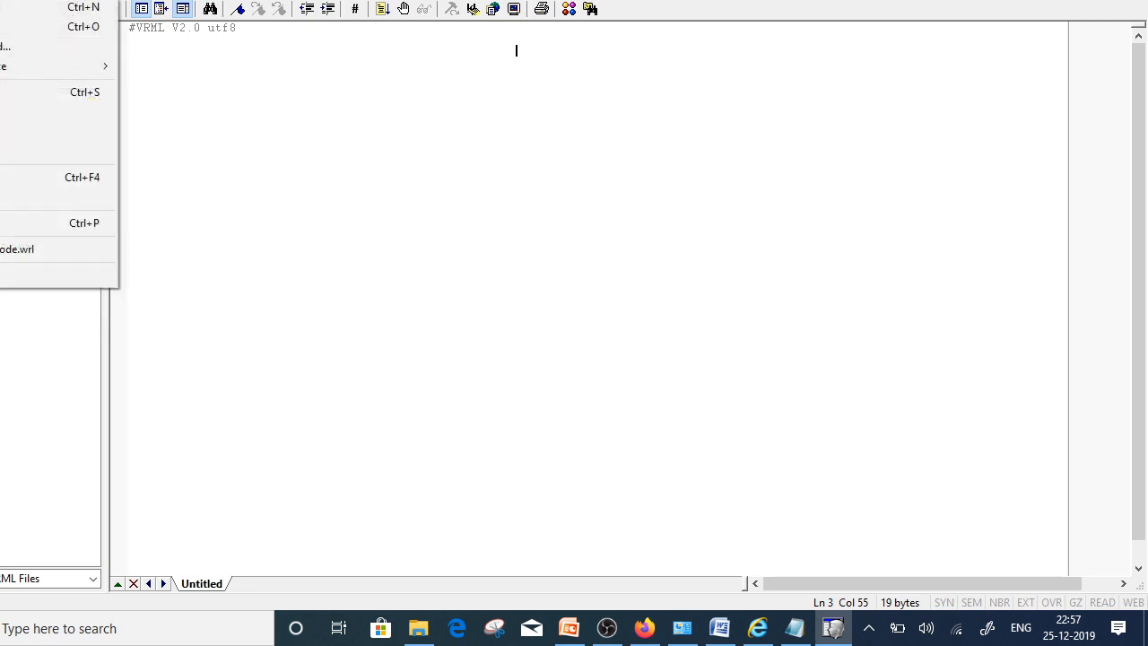
mouse_move(53, 66)
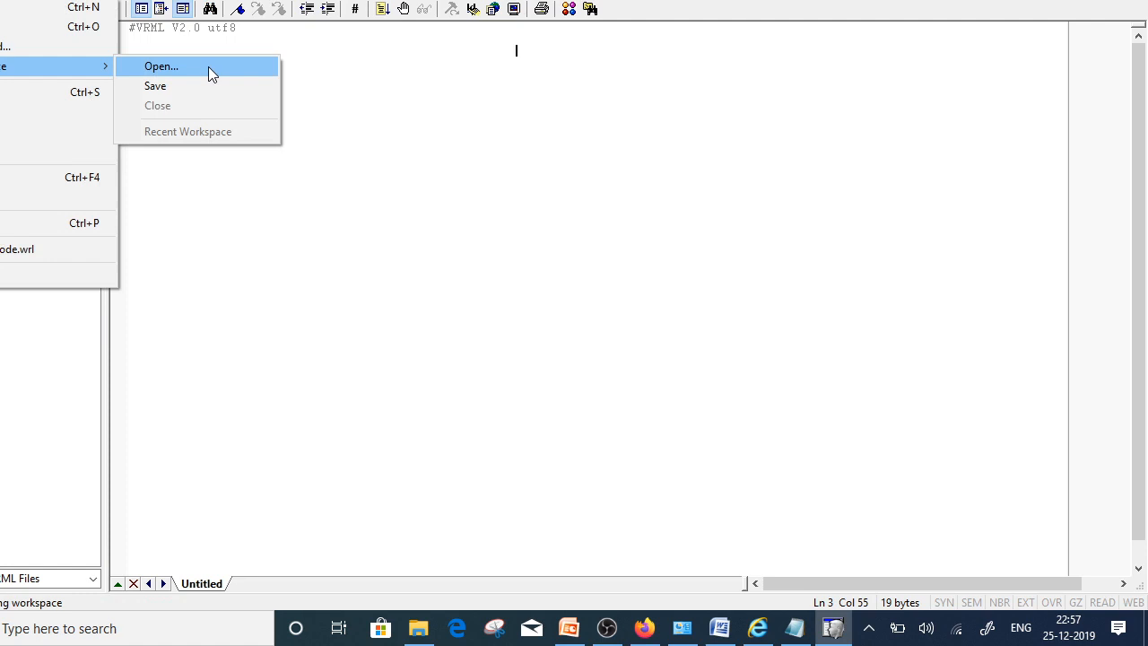
click(304, 240)
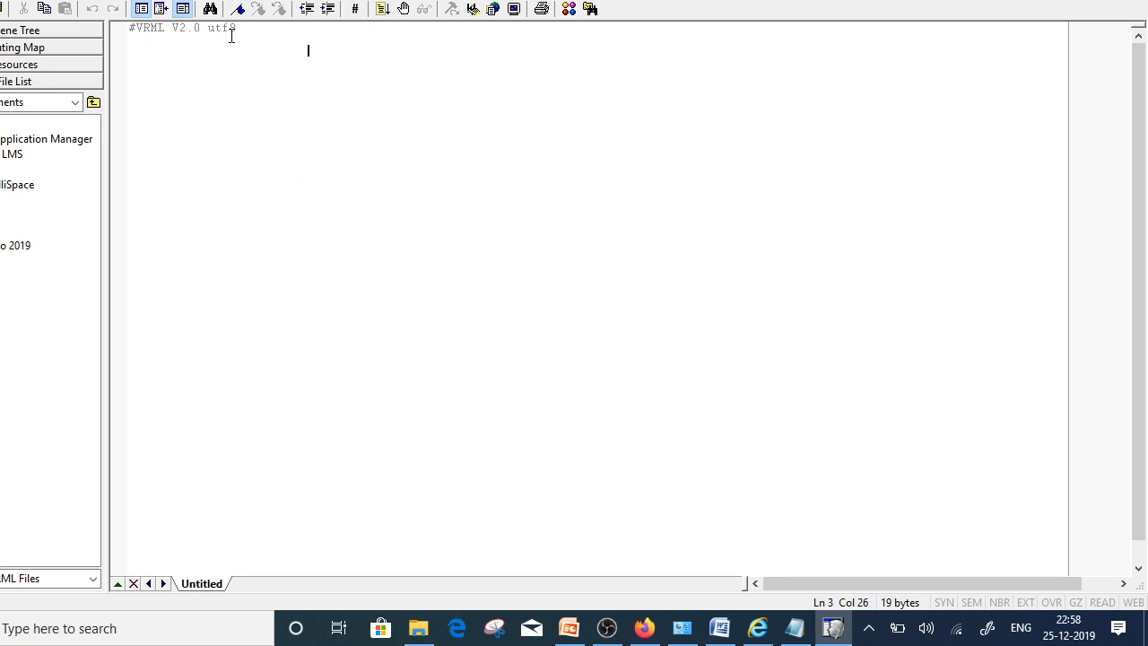
Step: Highlight the #VRML V2.0 utf8 header line of the untitled file for inspection, then clear the selection
drag(242, 29, 111, 29)
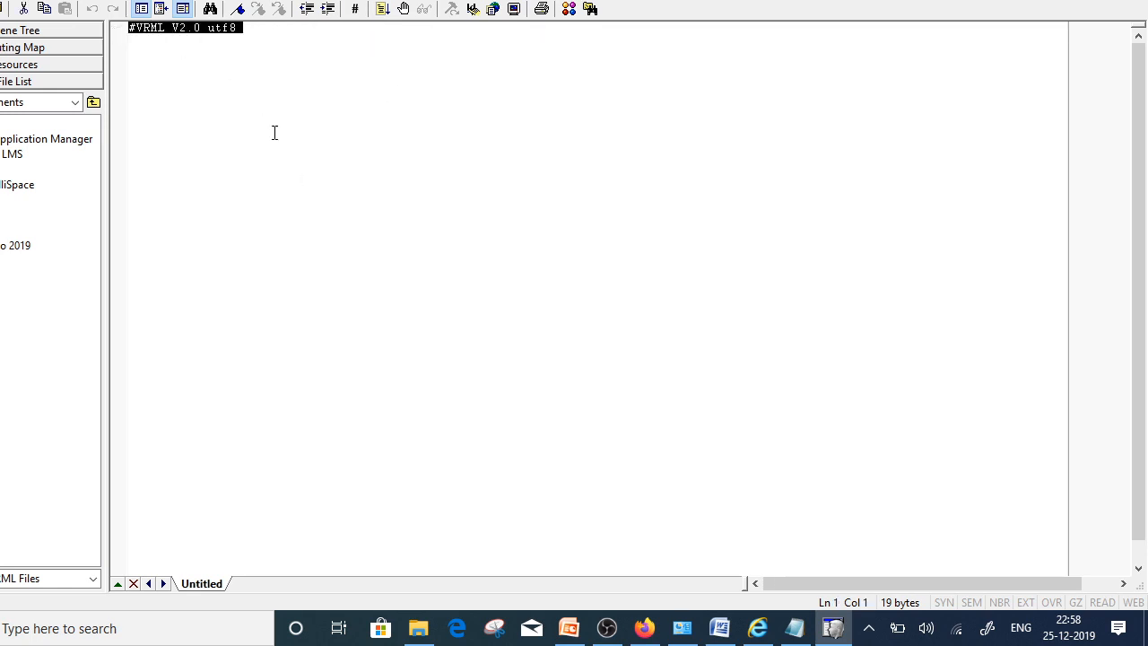
click(275, 132)
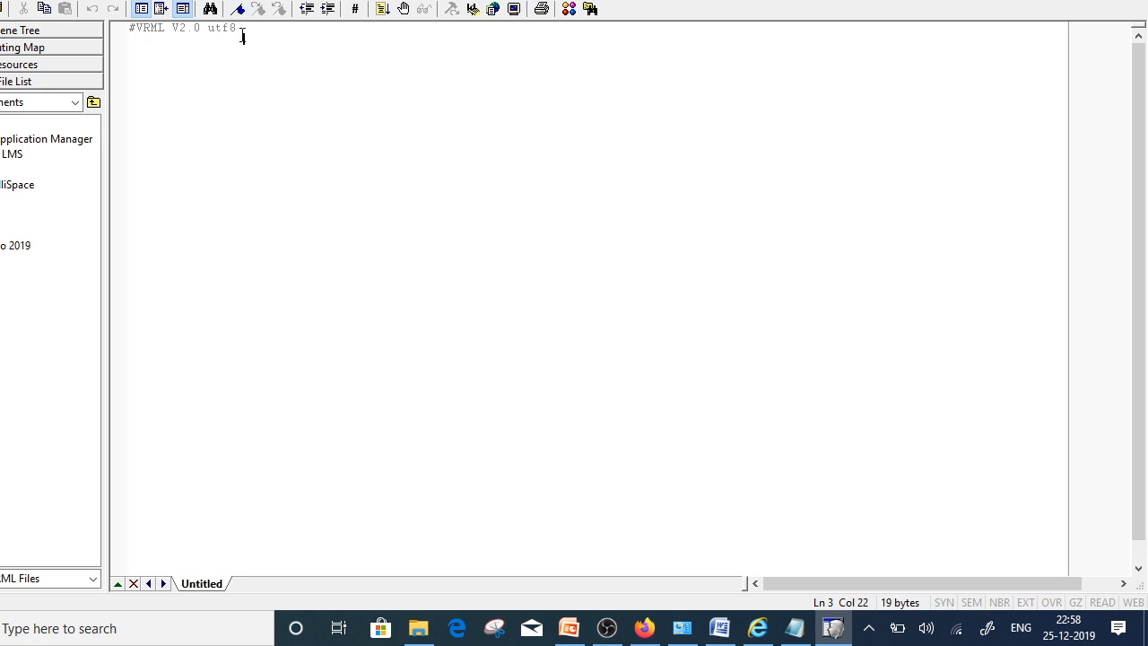
click(243, 39)
Step: Add the comment "#hi" on the third line, below the VRML header, followed by new lines
click(136, 50)
key(Home)
text(#hi)
key(Return)
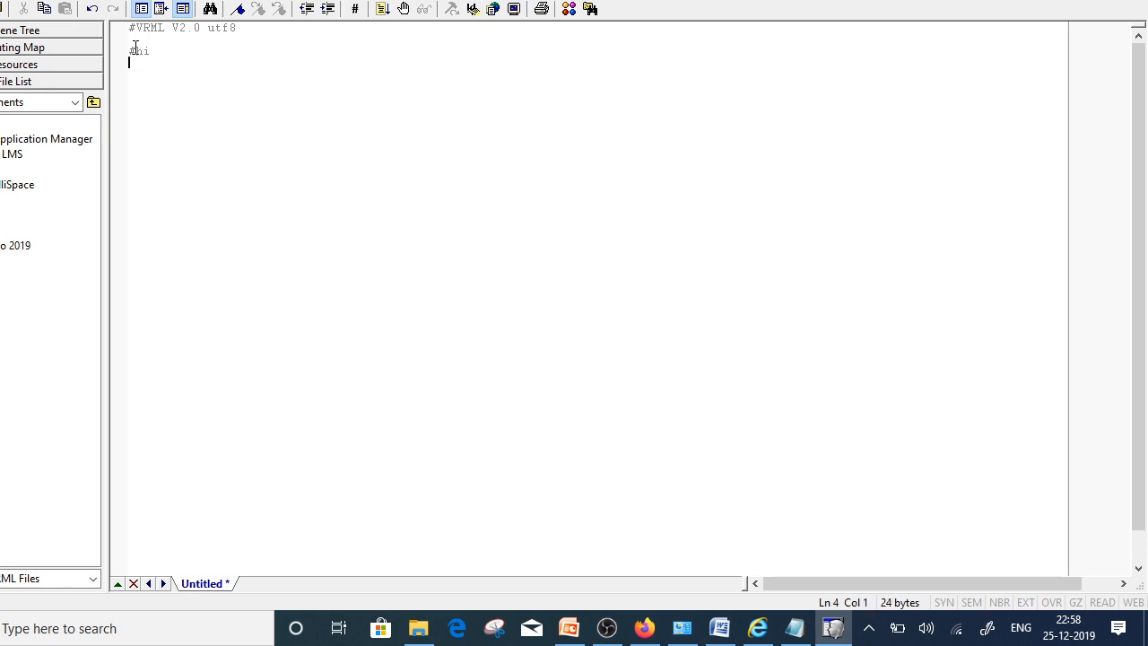
key(Return)
Step: Replace the text of the "#hi" comment so the line reads "#Shape node", removing the extra lines below it
text(#)
key(BackSpace)
key(BackSpace)
key(BackSpace)
key(BackSpace)
key(BackSpace)
text(Shape node)
key(Left)
key(Left)
key(Left)
key(Left)
key(Left)
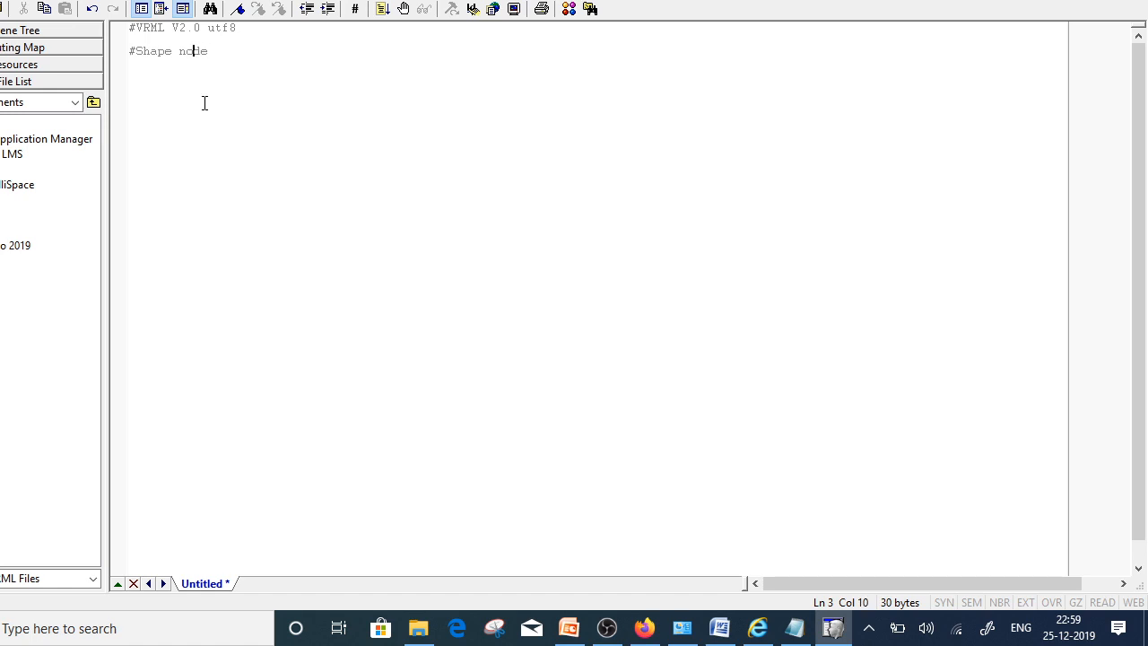
Step: Insert "exampe of a" before "Shape node" in the comment so it reads "#exampe of a Shape node"
key(Left)
key(Left)
key(Left)
key(Left)
key(Left)
text(exampe )
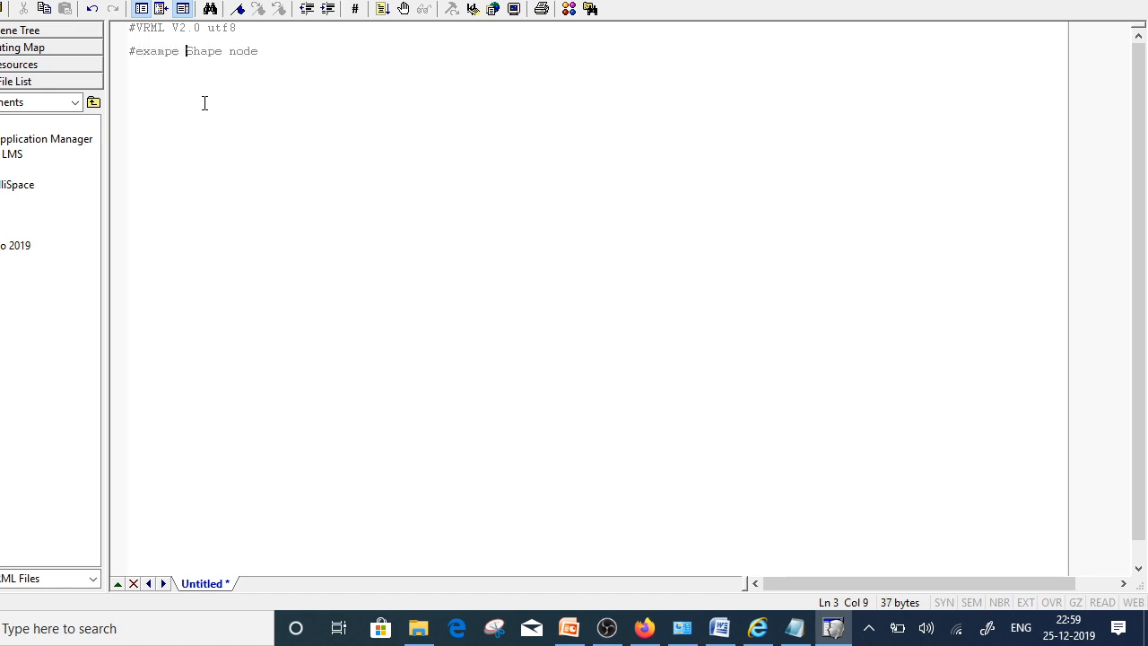
text(of a)
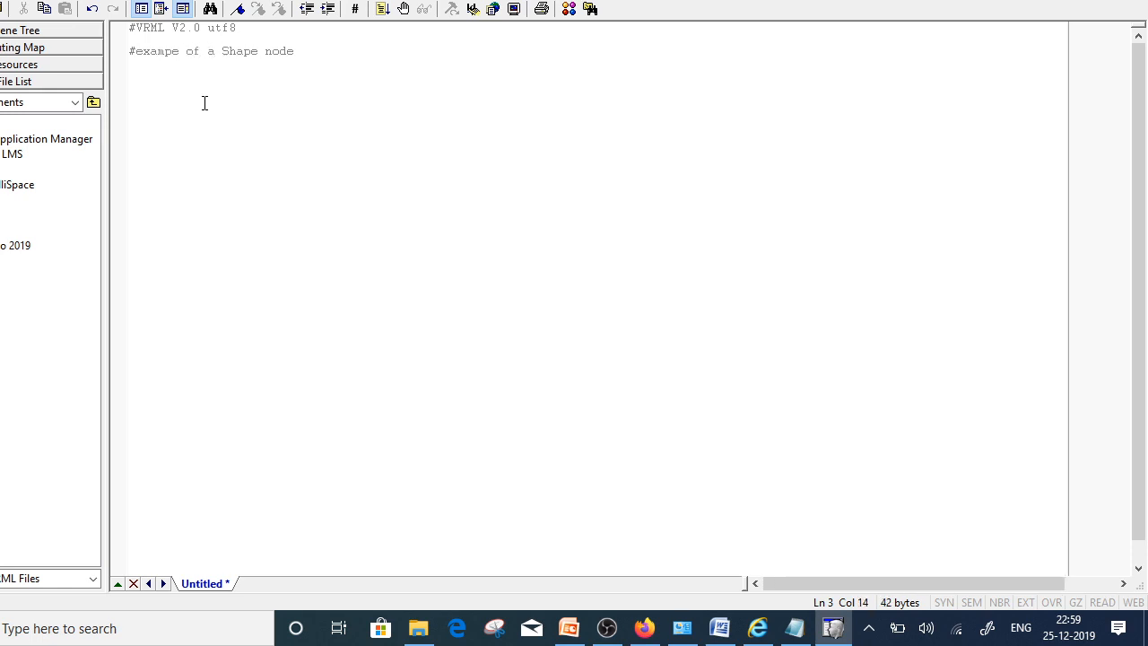
Step: Enter the node keyword "Shape" two lines below the comment, correcting the misspelling
key(Right)
key(Right)
key(Right)
key(Right)
key(Right)
key(Right)
key(Right)
key(Right)
key(Right)
key(Right)
key(Return)
key(Return)
text(Shae)
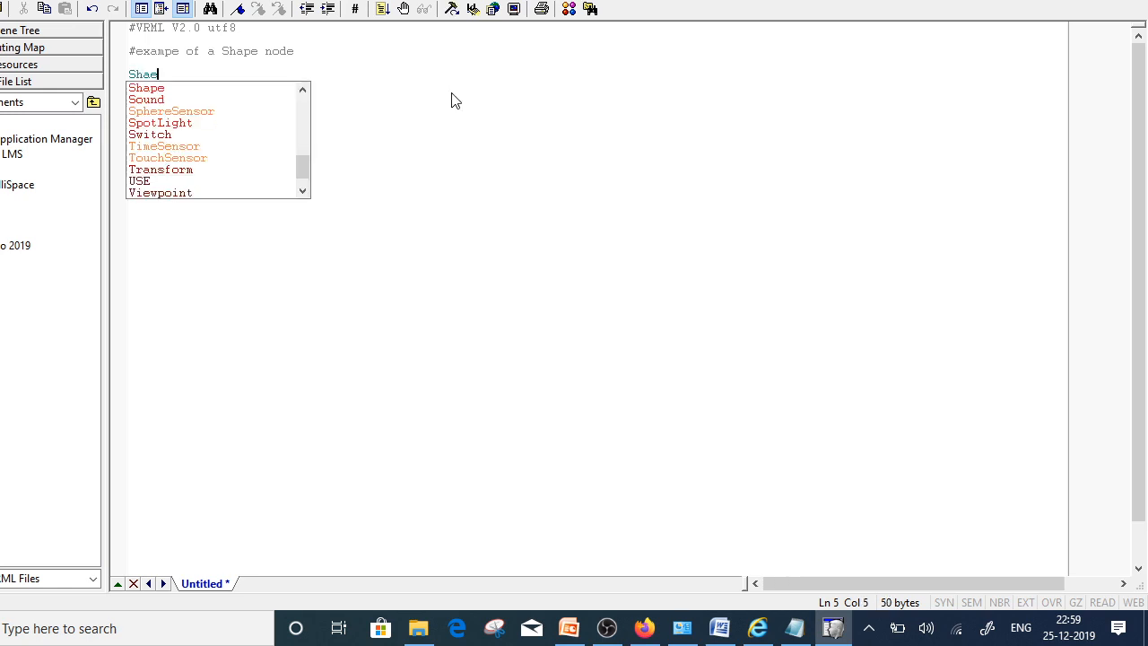
key(BackSpace)
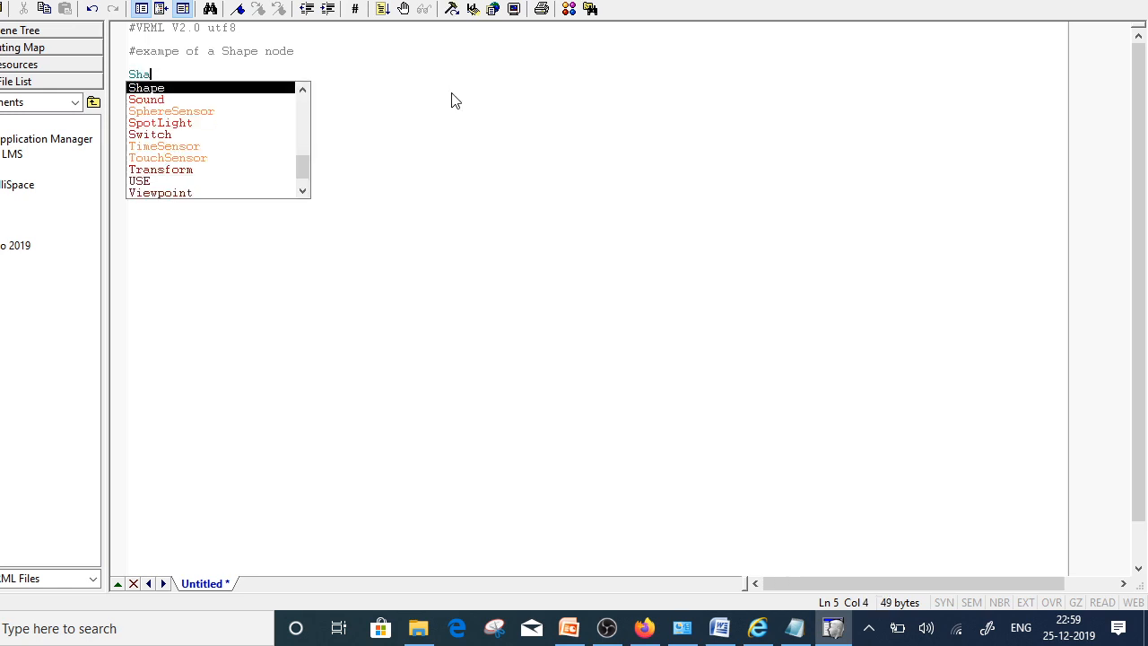
key(Escape)
text(pe )
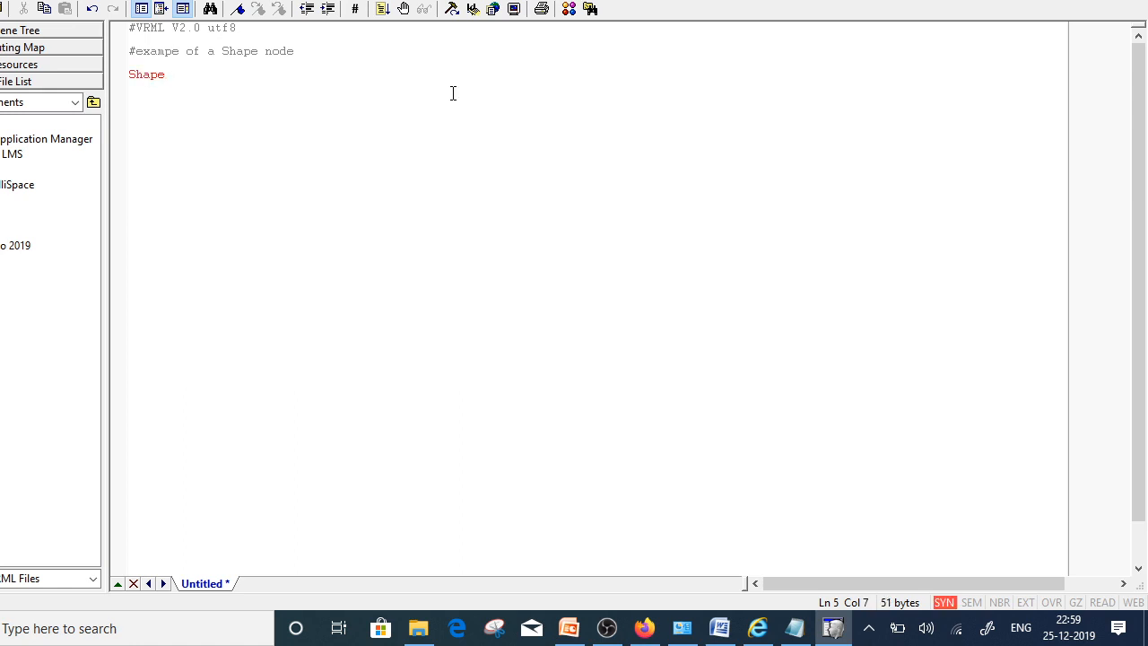
Step: Add opening and closing braces after the Shape keyword, leaving blank lines between them for the node's body
text({})
key(Left)
key(Return)
key(Return)
key(Return)
key(Return)
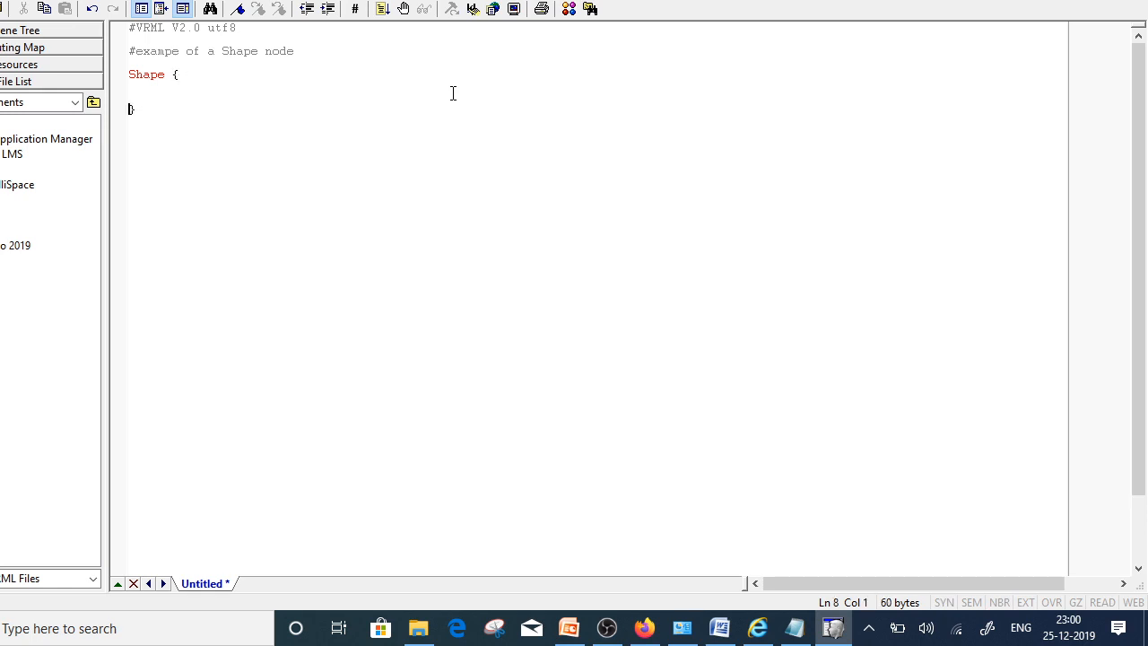
Step: Write an indented "geometry Box" field inside the braces of the Shape node
key(Up)
key(Up)
key(Up)
key(Down)
key(Tab)
text(ge)
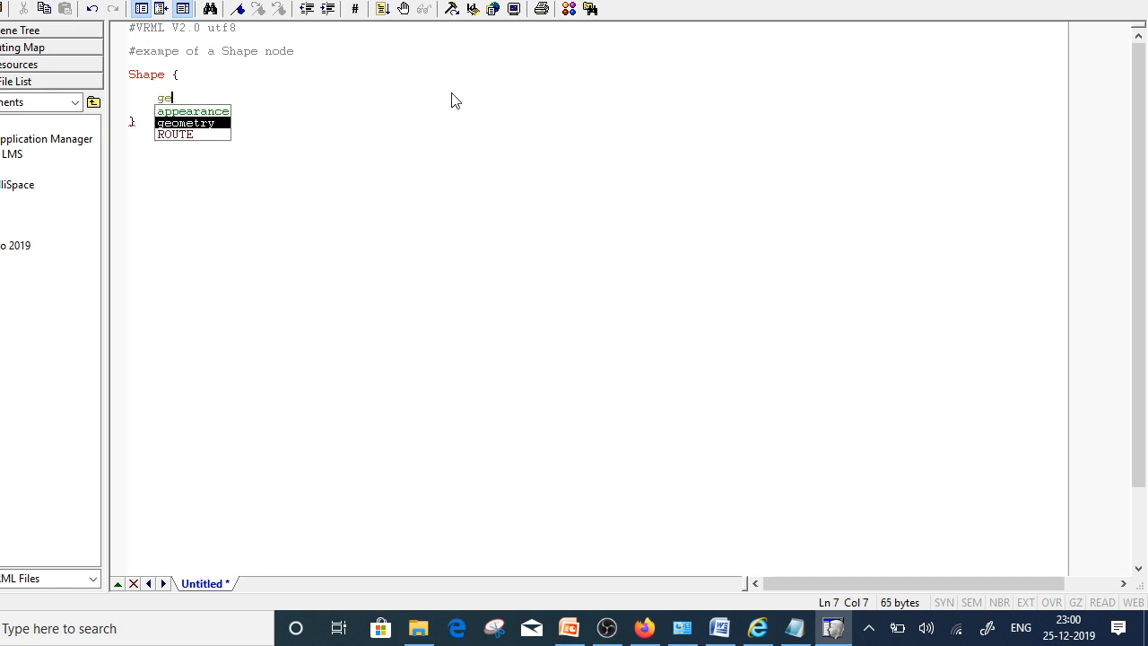
key(Return)
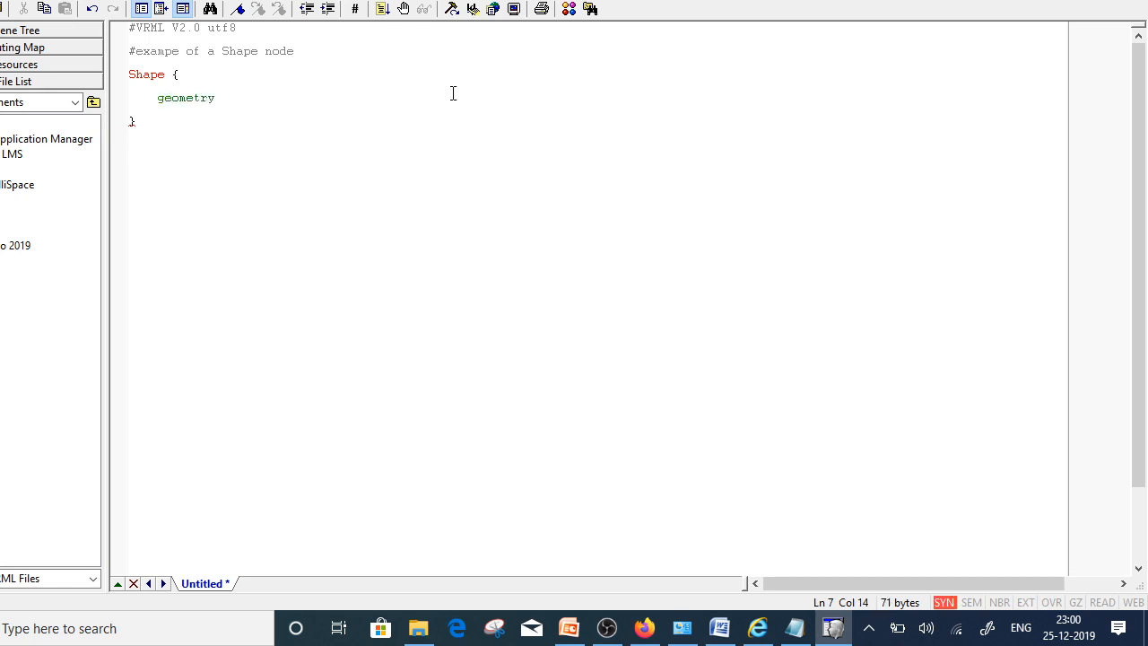
text(B)
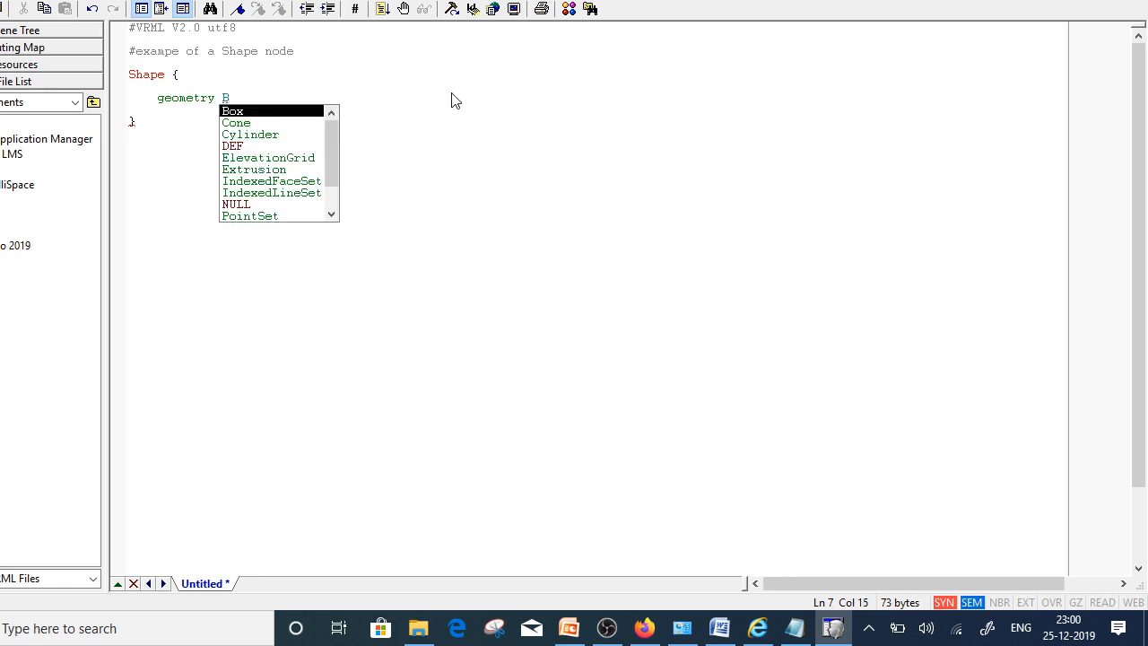
text(ox)
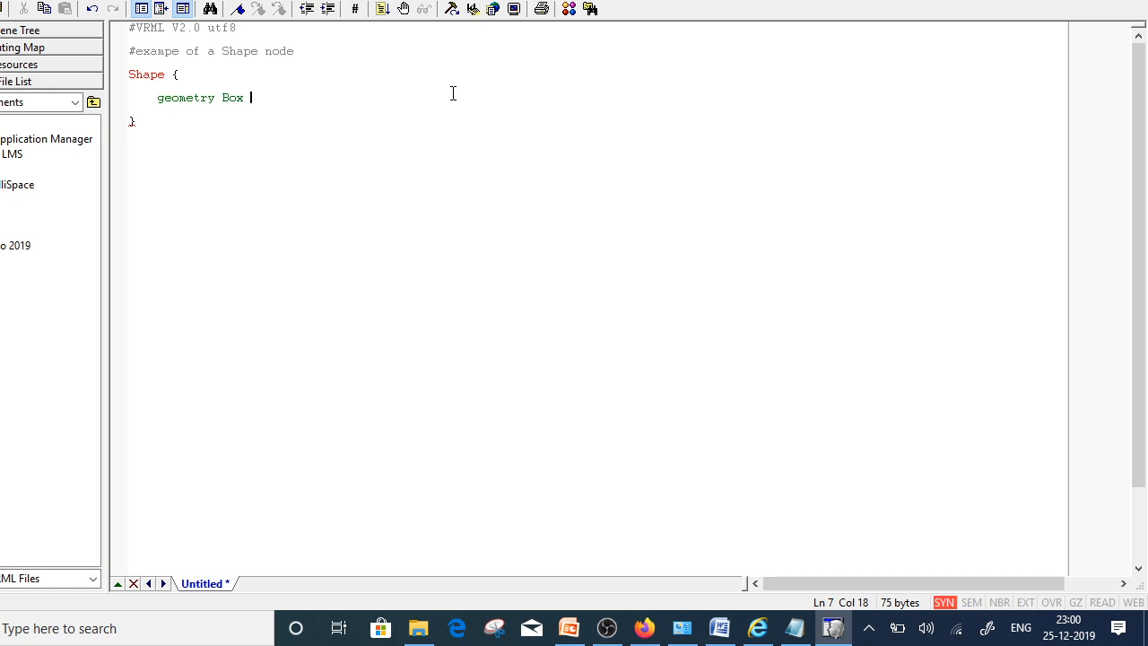
Step: Minimize all open windows to show the desktop
click(425, 349)
key(super+d)
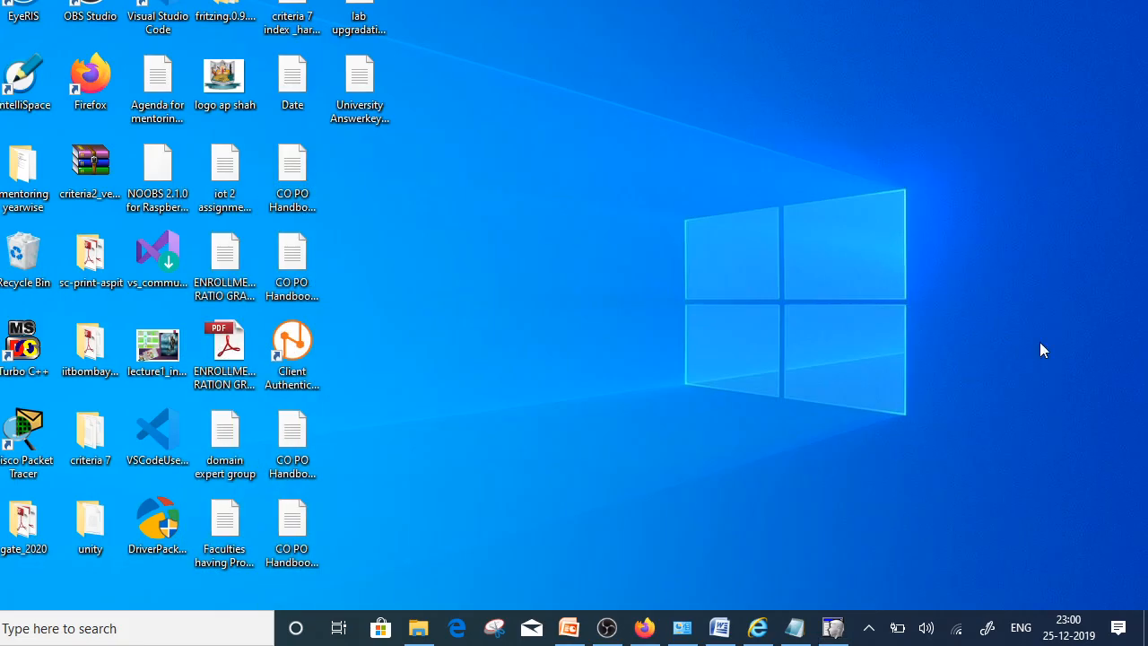